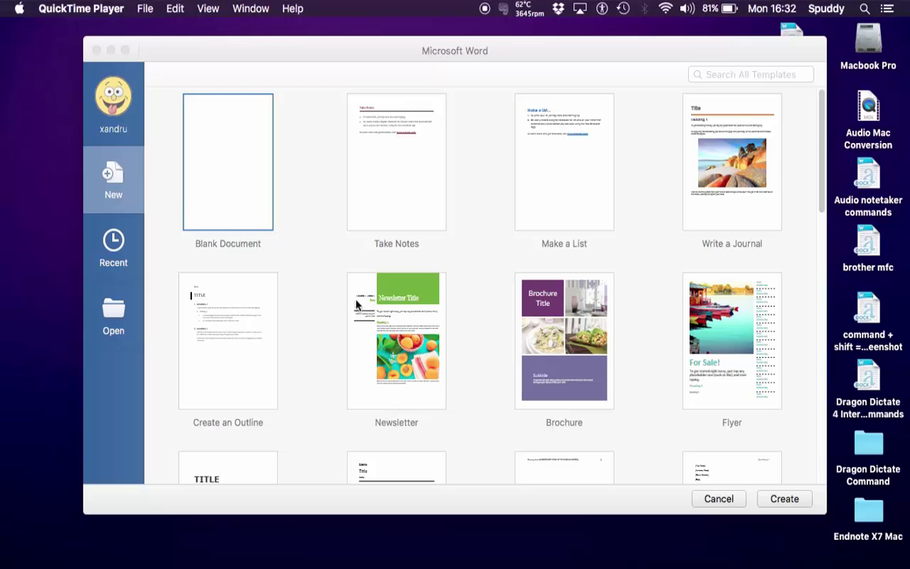
Step: Bring the Word window to the front so its template gallery shows
left_click(211, 174)
Step: Start a blank document, confirm the citation styles lack Harvard while keeping APA, and launch Safari
double_click(211, 175)
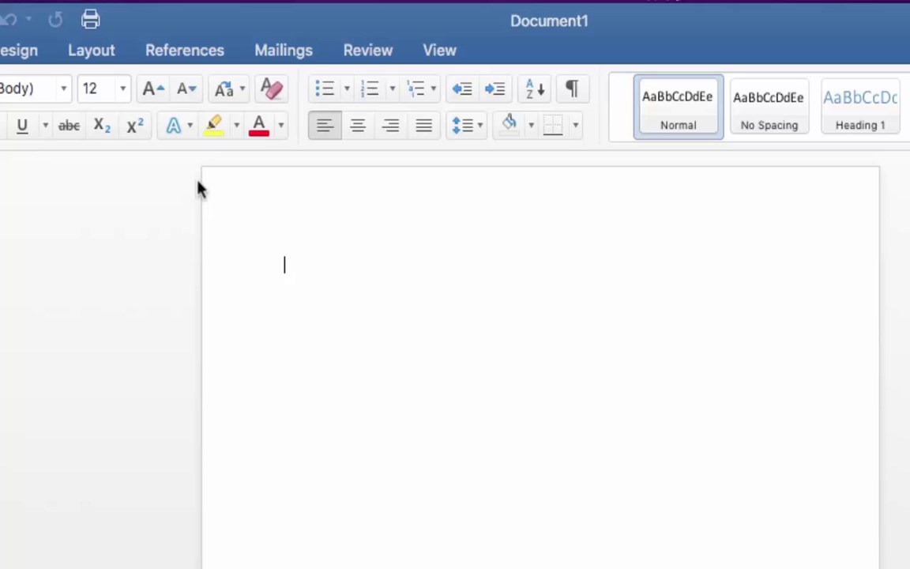
left_click(188, 57)
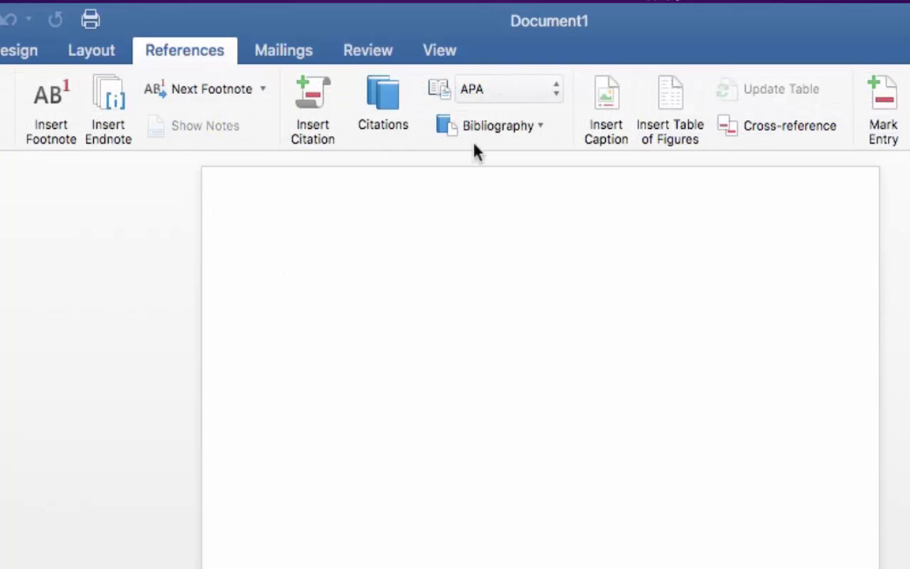
left_click(513, 91)
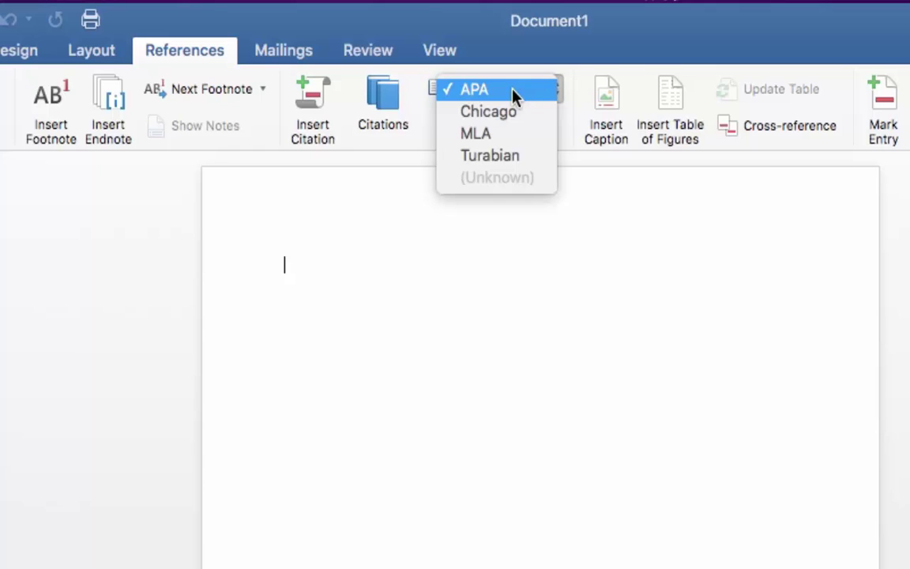
left_click(513, 91)
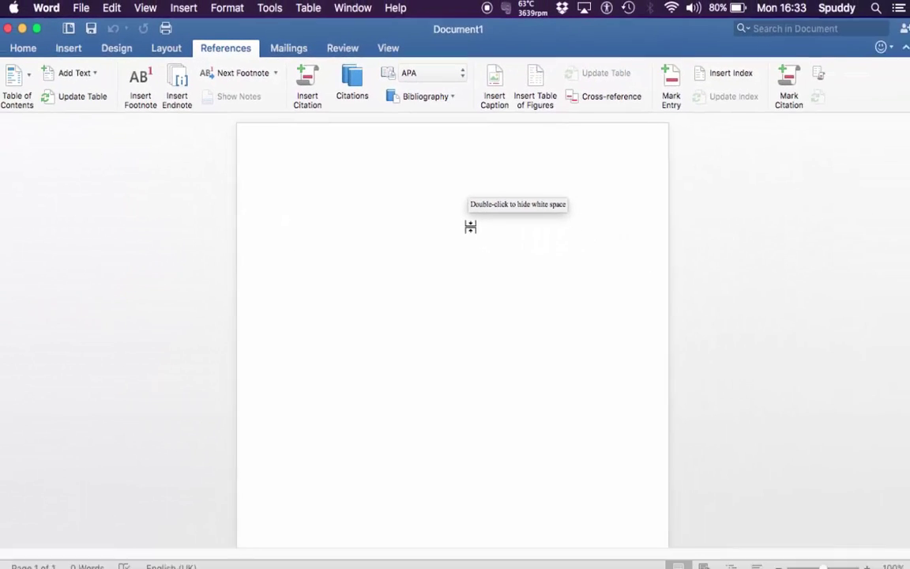
left_click(175, 546)
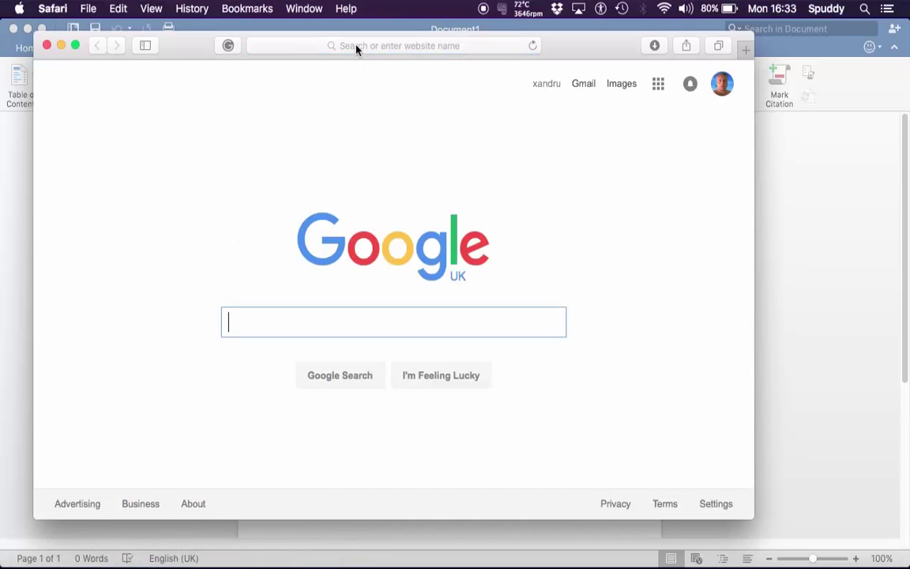
Step: Load the UWE Harvard referencing blog post and download the Harvard UWE v2 Word plugin
left_click(356, 49)
key("super+v")
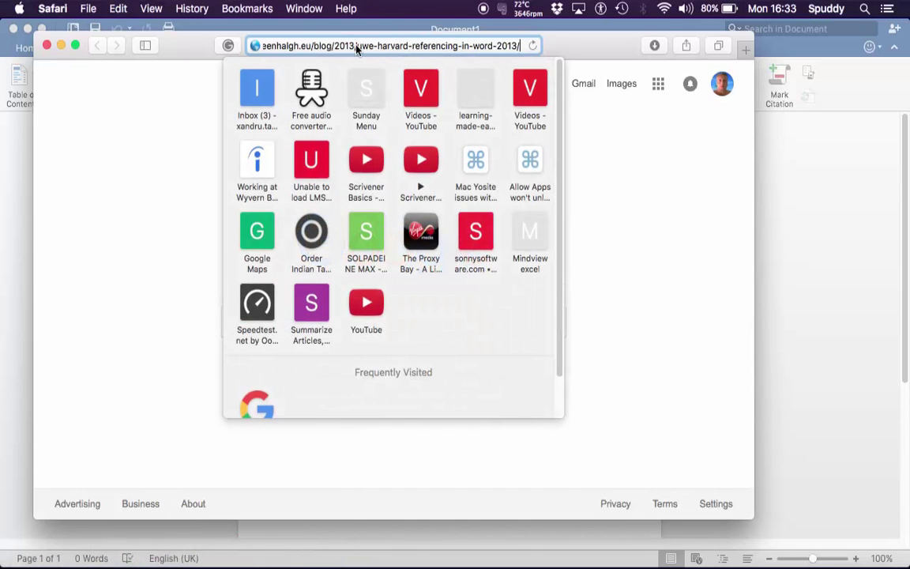
key("Return")
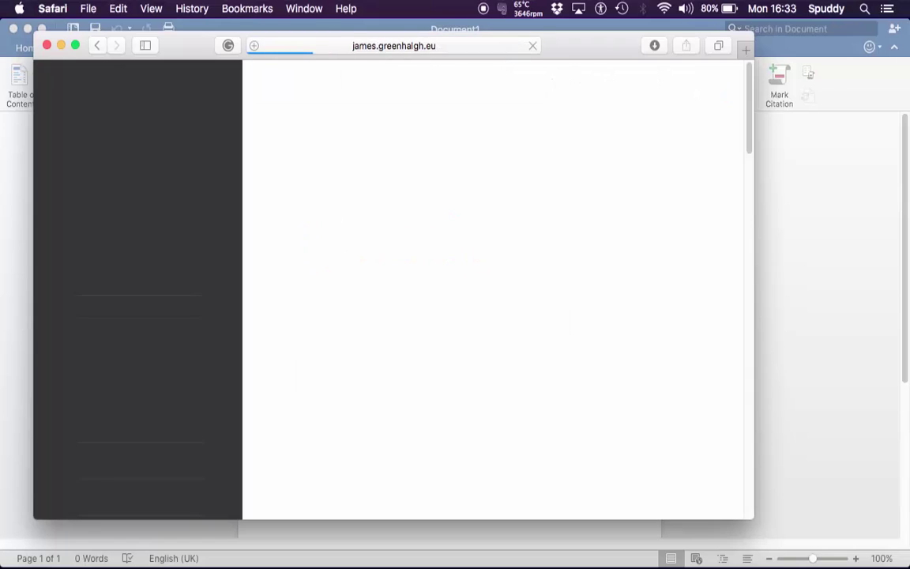
scroll(496, 235, "down", 10)
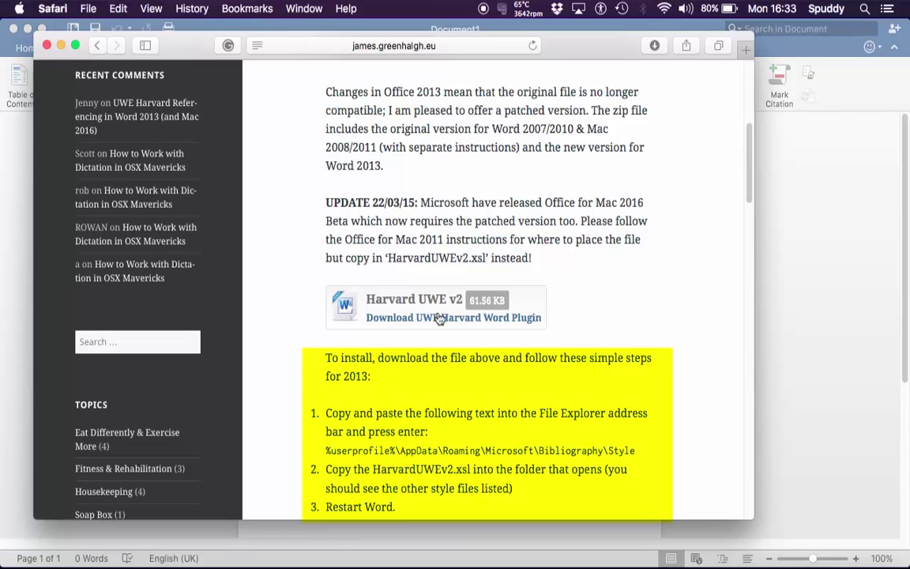
left_click(440, 317)
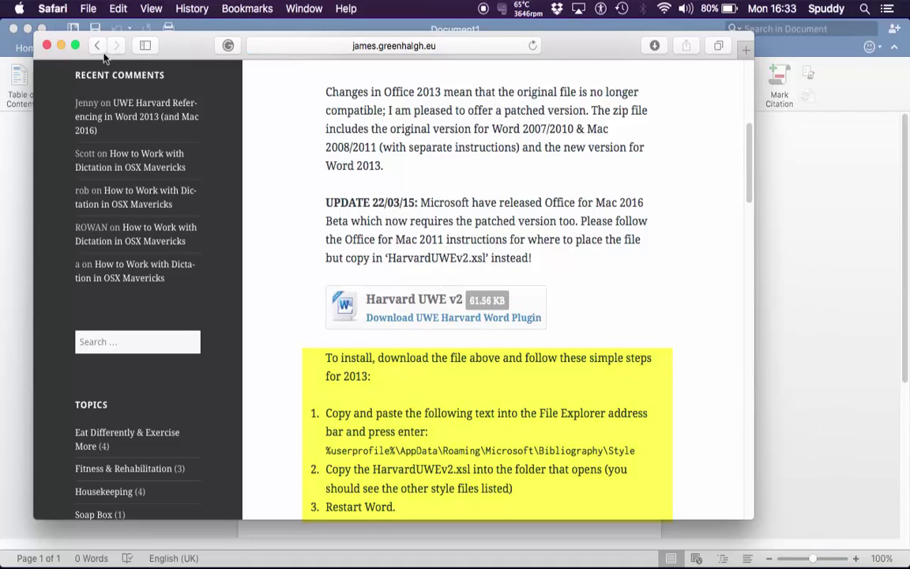
Step: Close Safari and quit Microsoft Word
left_click(47, 46)
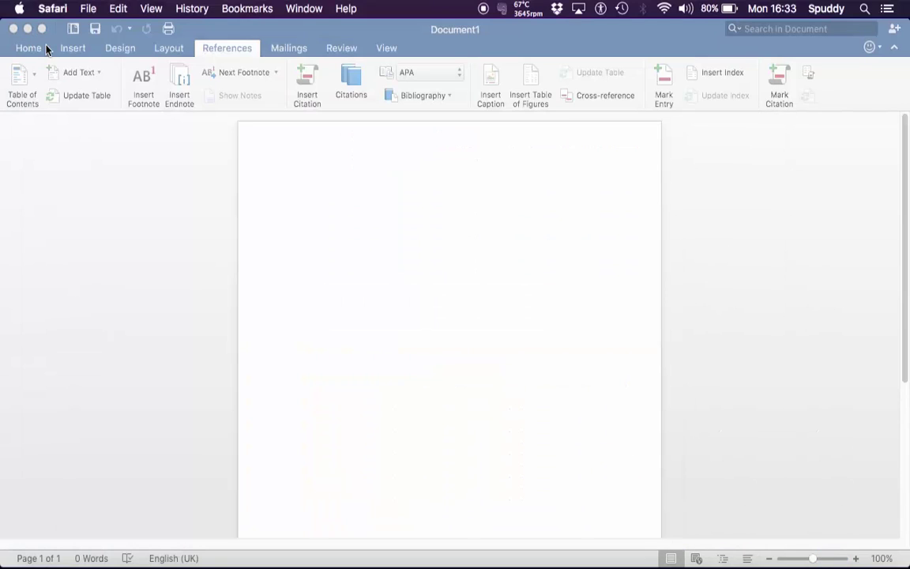
left_click(91, 153)
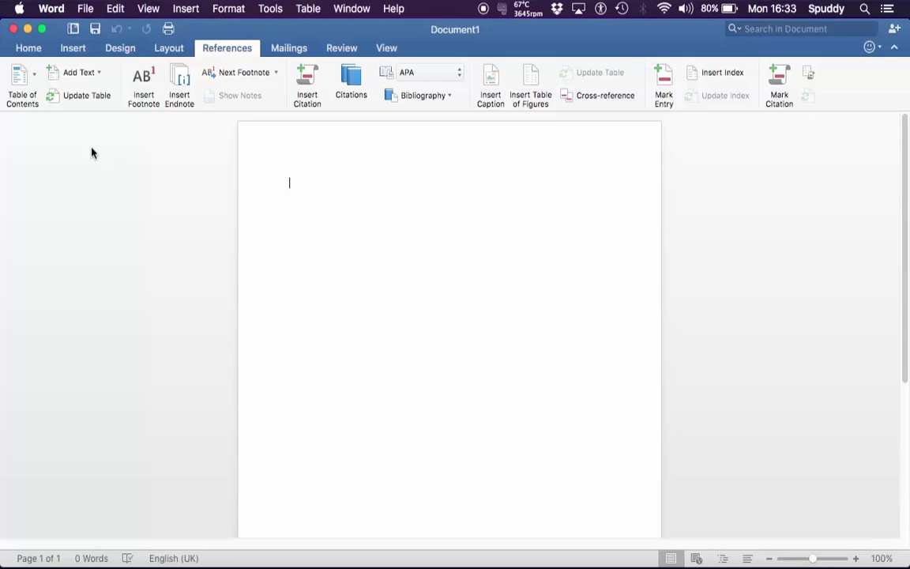
left_click(48, 8)
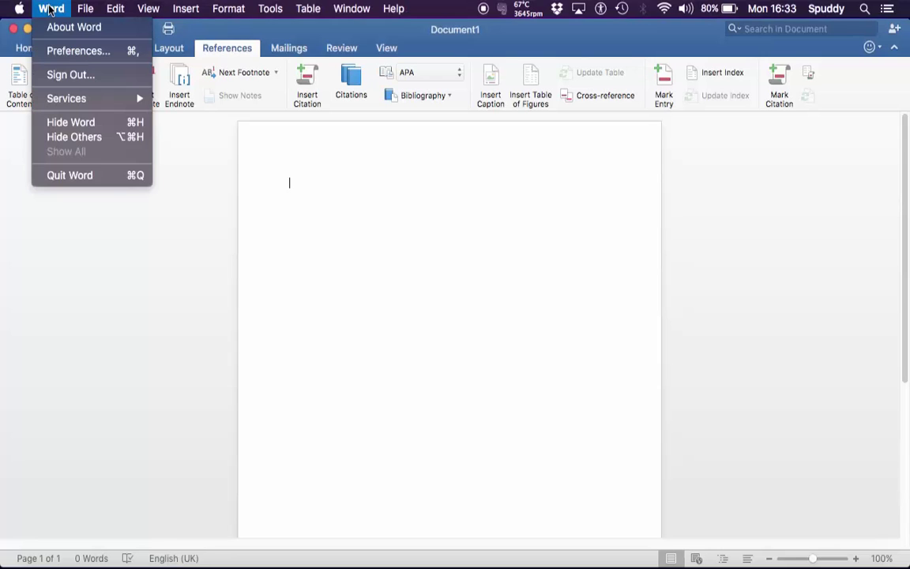
left_click(80, 177)
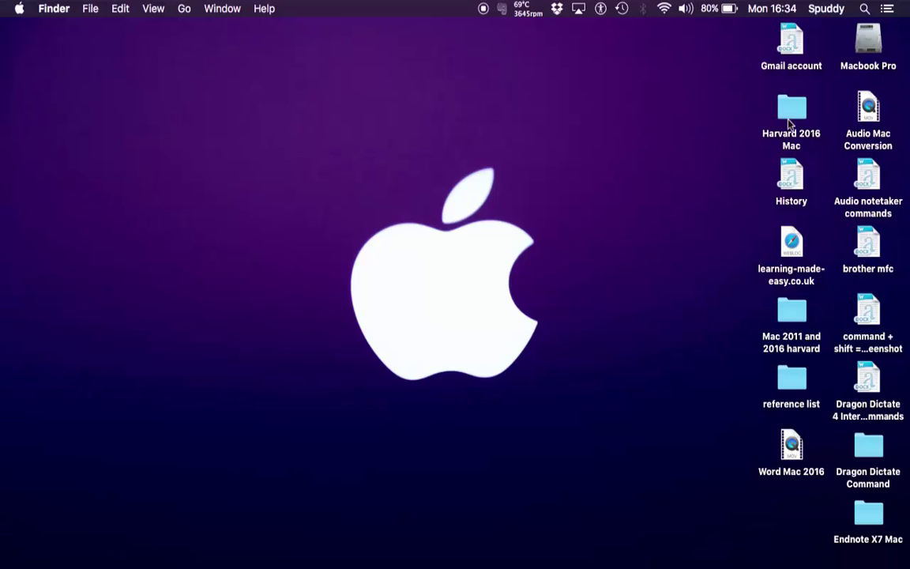
Step: Copy the HarvardUWEv2.xsl file from the Harvard 2016 Mac folder
double_click(790, 119)
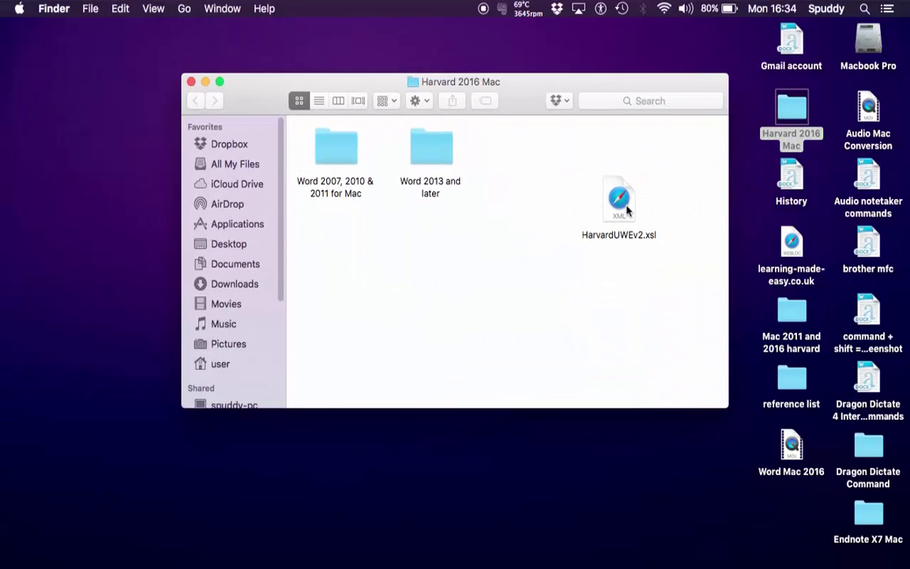
left_click(621, 201)
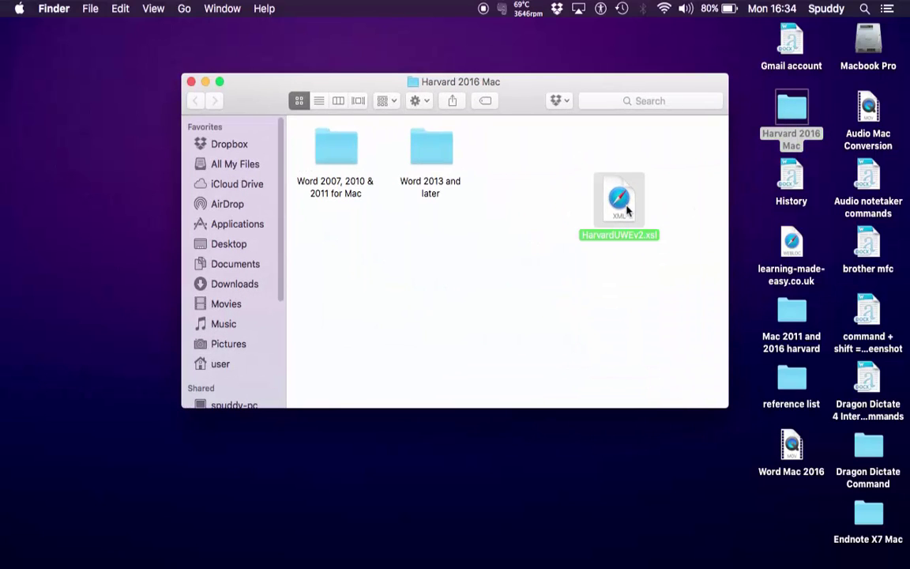
right_click(627, 210)
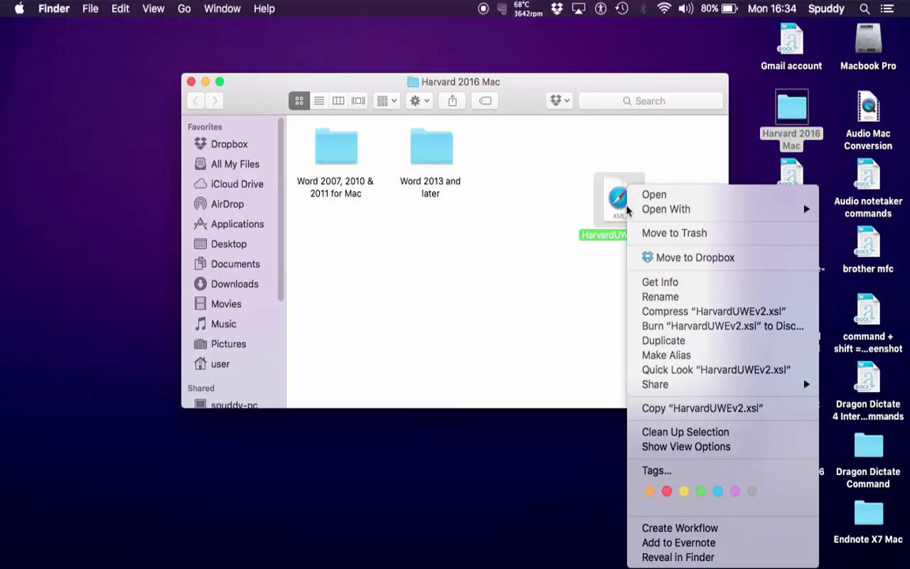
left_click(655, 408)
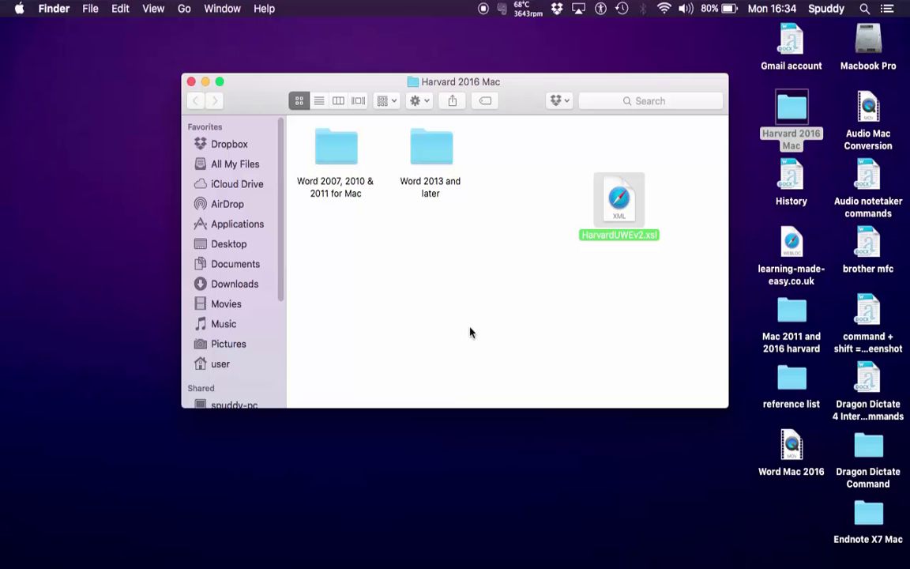
Step: Go to the Applications folder and locate Microsoft Word
left_click(237, 225)
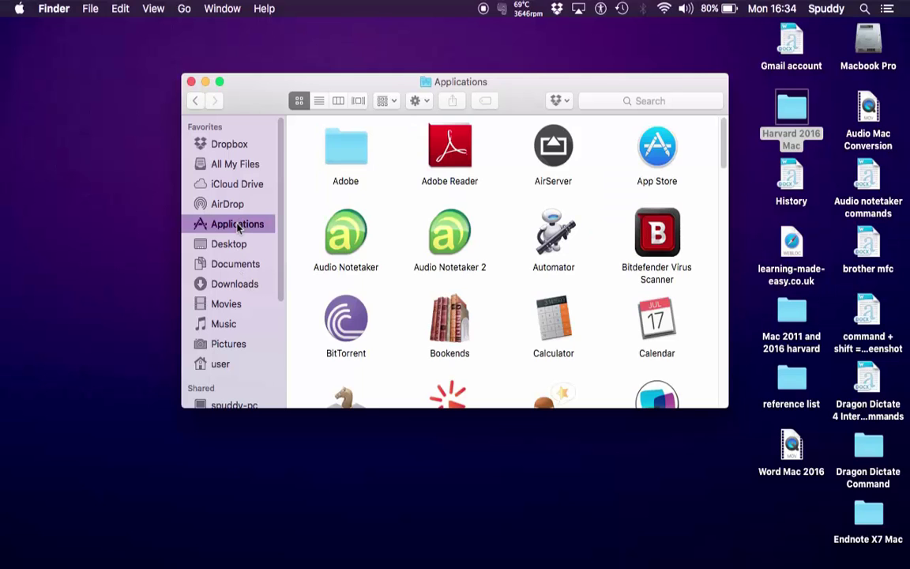
scroll(488, 309, "down", 15)
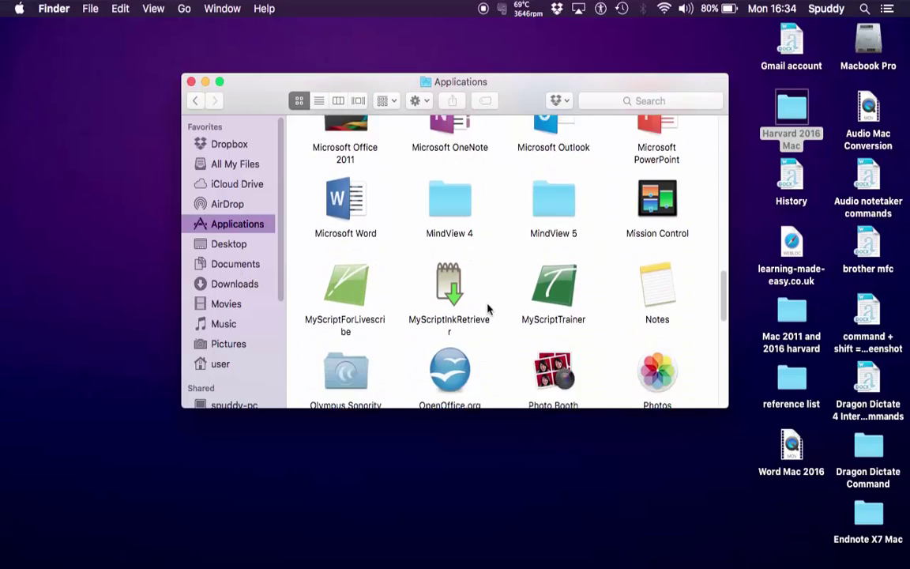
scroll(488, 309, "down", 2)
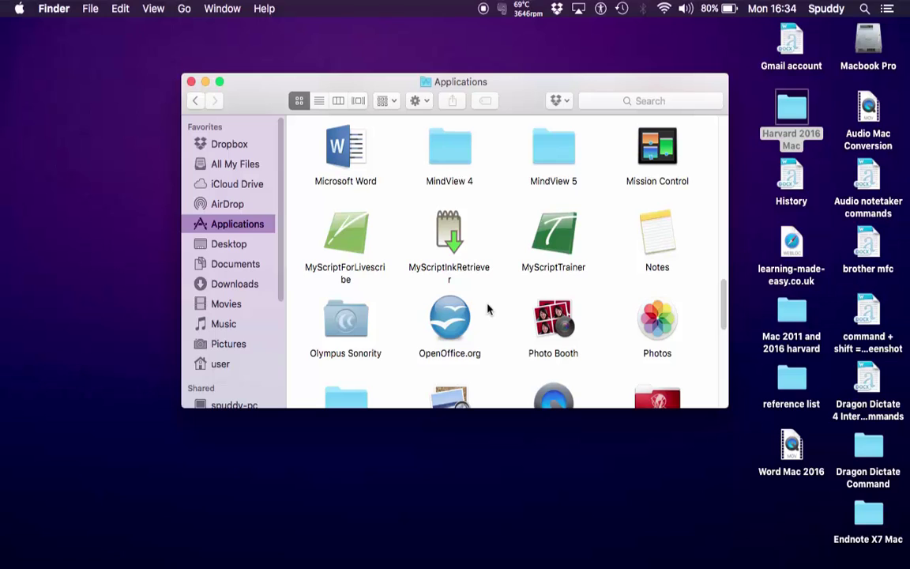
scroll(487, 309, "down", 6)
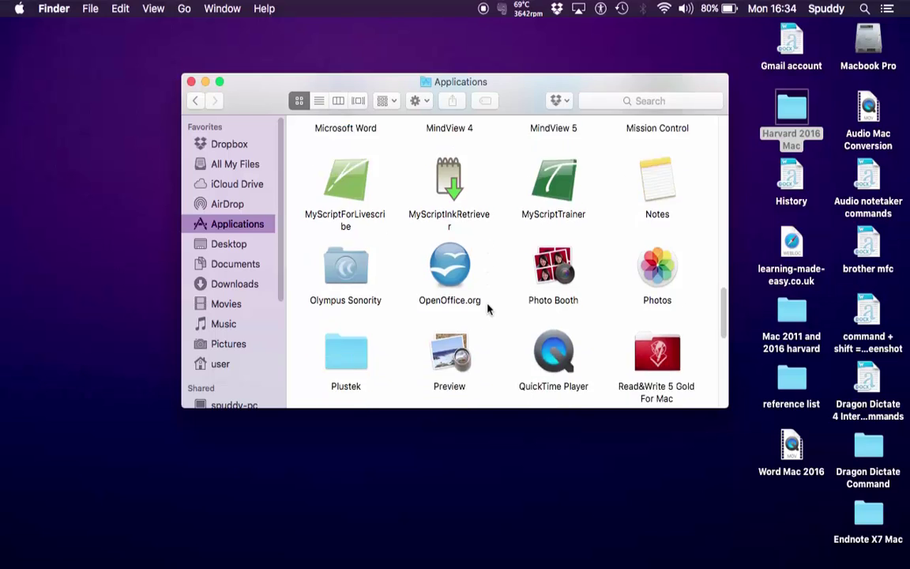
scroll(487, 309, "up", 13)
scroll(490, 308, "down", 1)
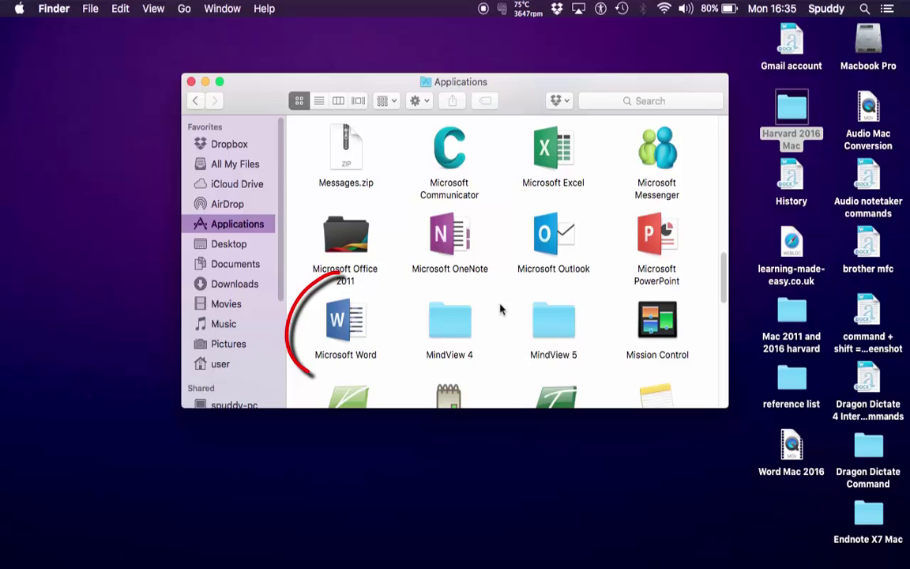
Step: Show Microsoft Word's package contents and browse into Contents > Resources to the Style folder
left_click(353, 322)
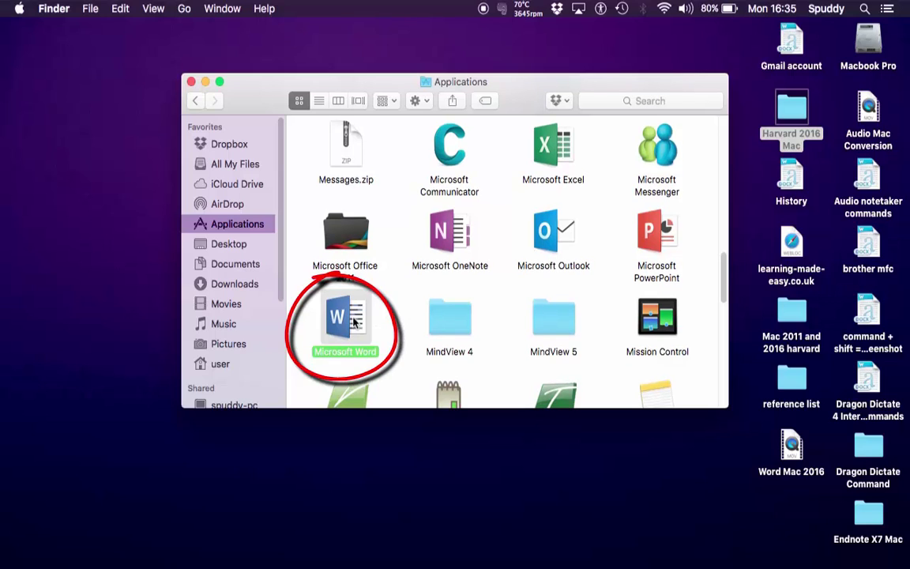
right_click(354, 322)
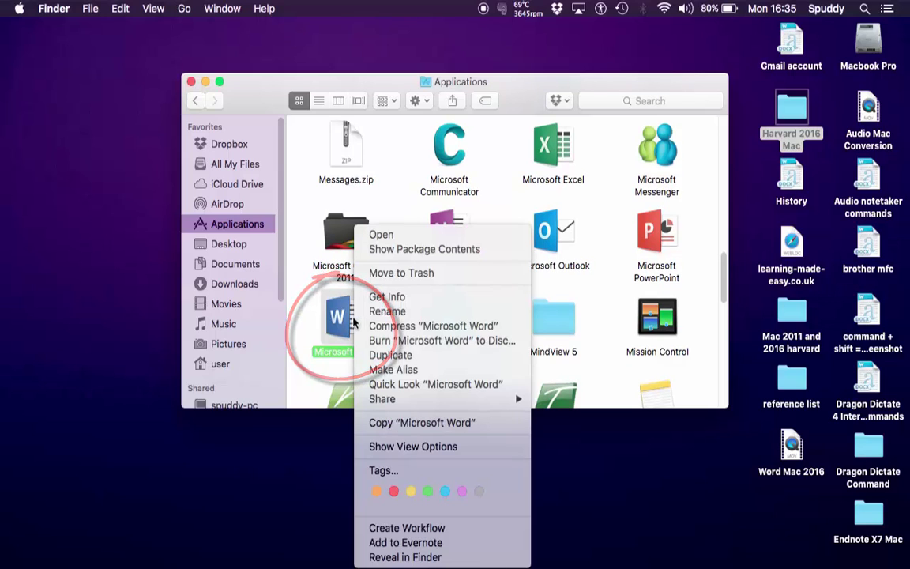
left_click(391, 249)
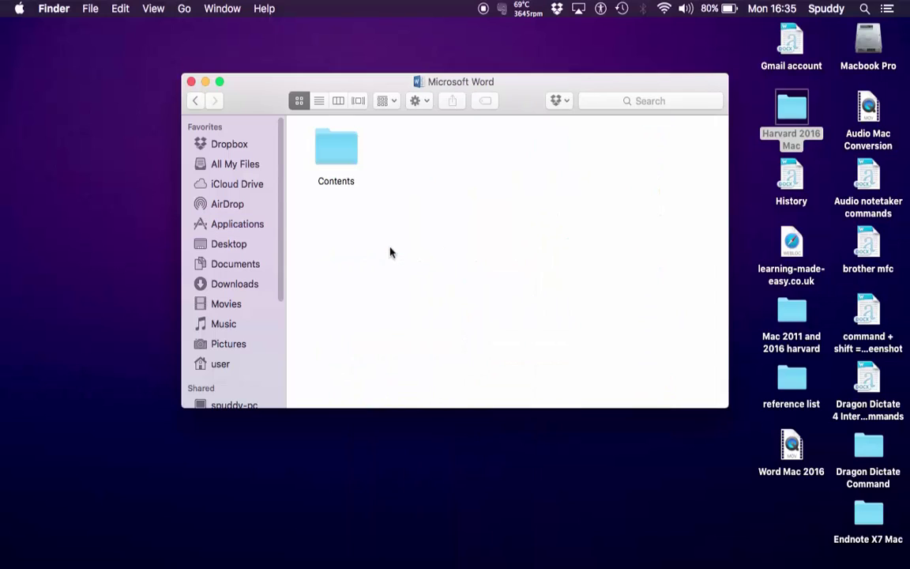
left_click(334, 147)
double_click(334, 147)
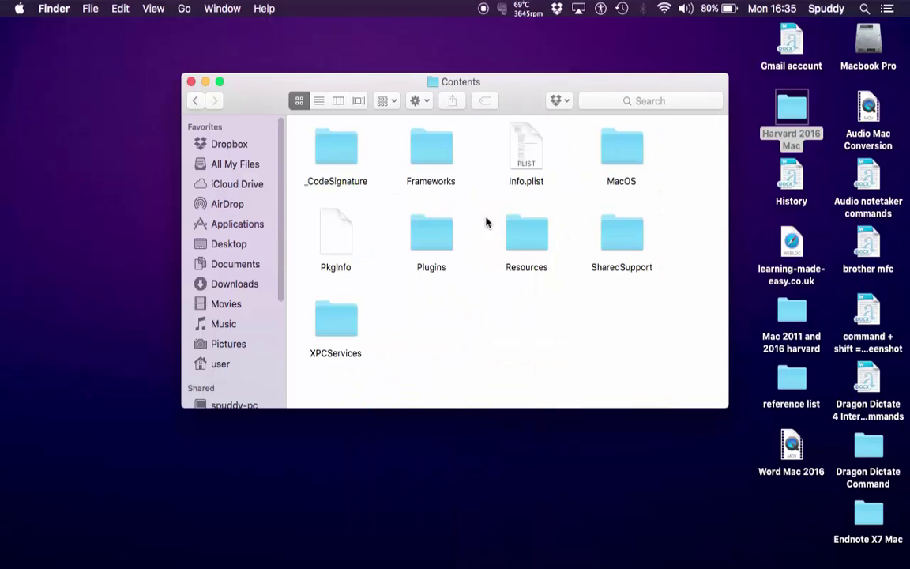
double_click(524, 251)
scroll(522, 251, "down", 15)
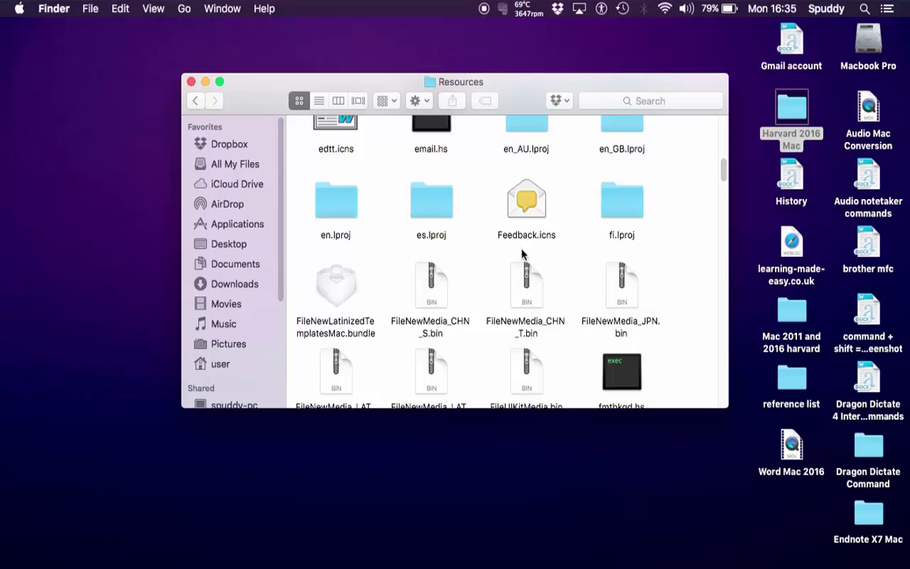
scroll(522, 253, "down", 15)
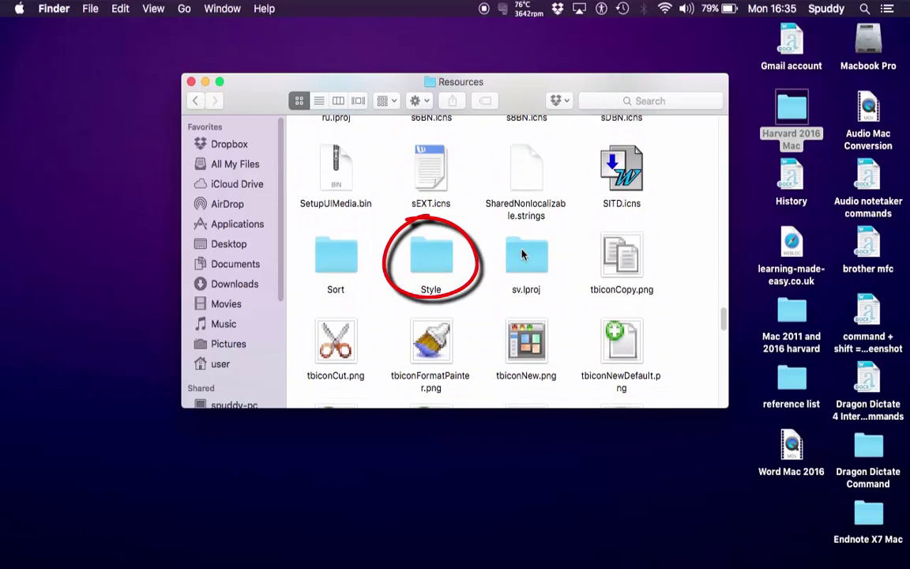
Step: Paste HarvardUWEv2.xsl into Word's Style folder, authorising with the admin password
double_click(430, 273)
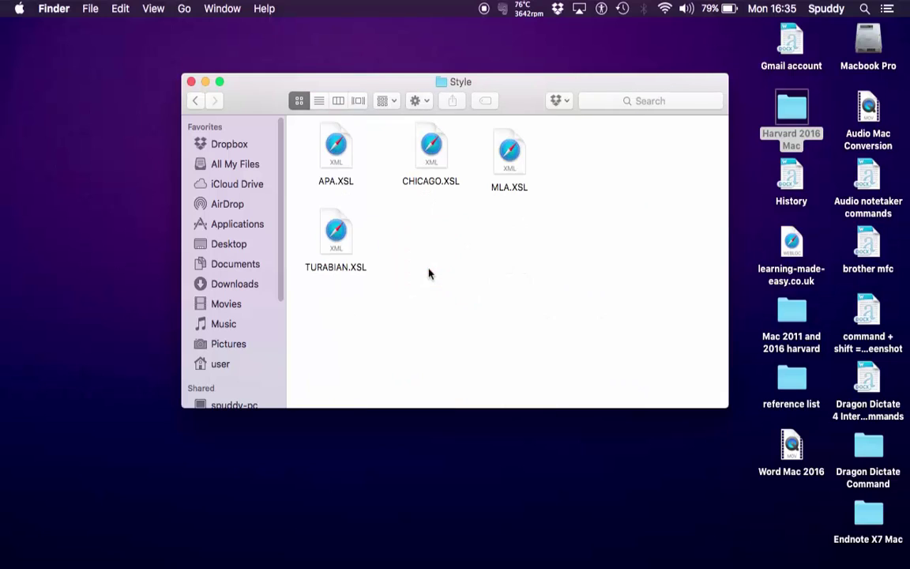
right_click(459, 241)
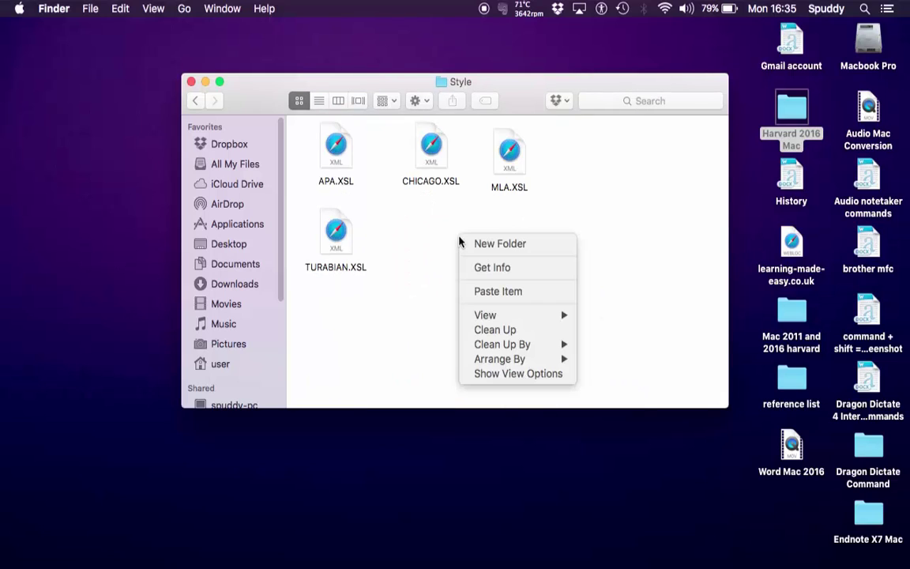
left_click(500, 294)
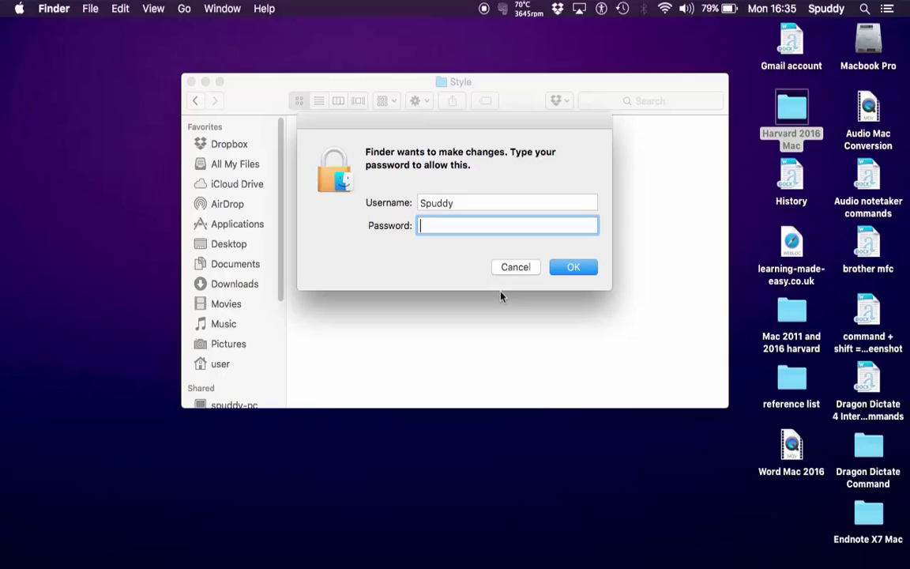
type("s*******")
key("Return")
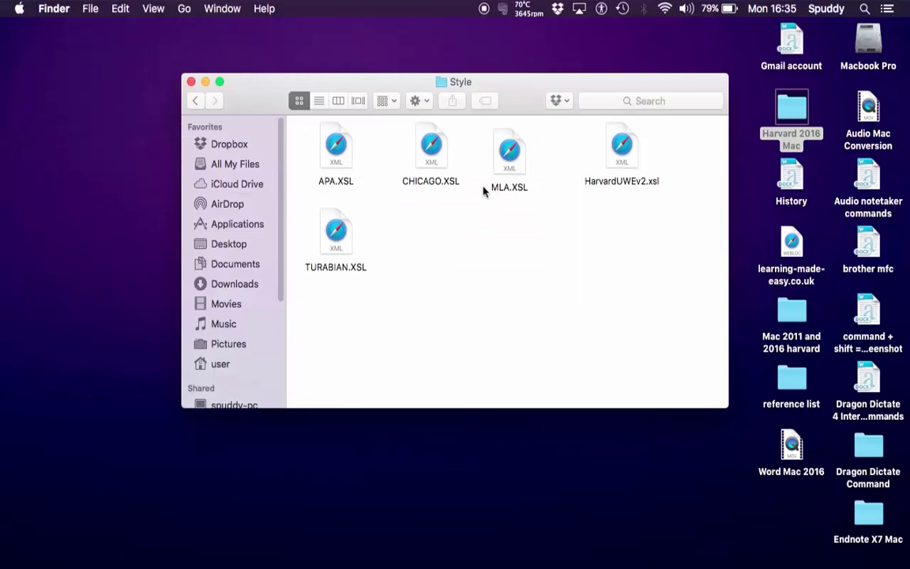
Step: Close the Style folder window and relaunch Microsoft Word
left_click(609, 162)
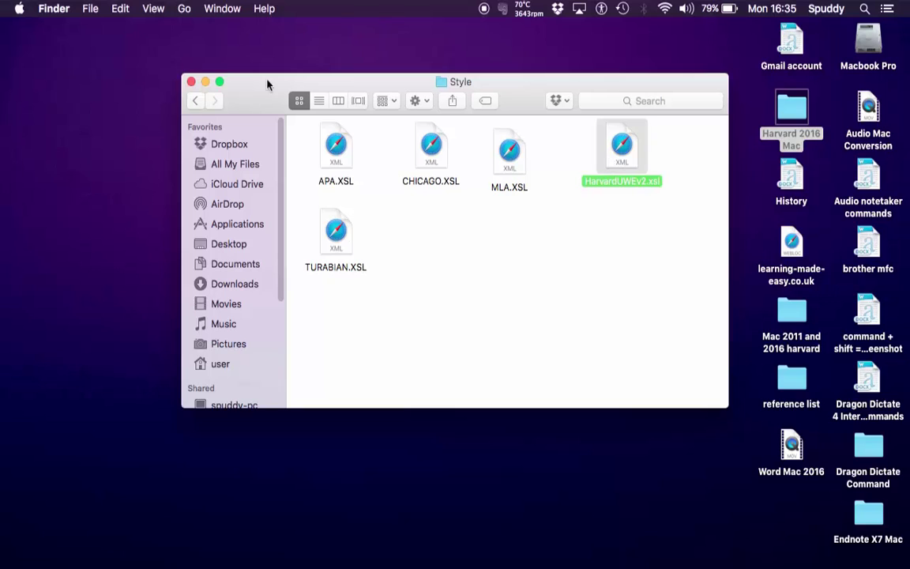
left_click(190, 81)
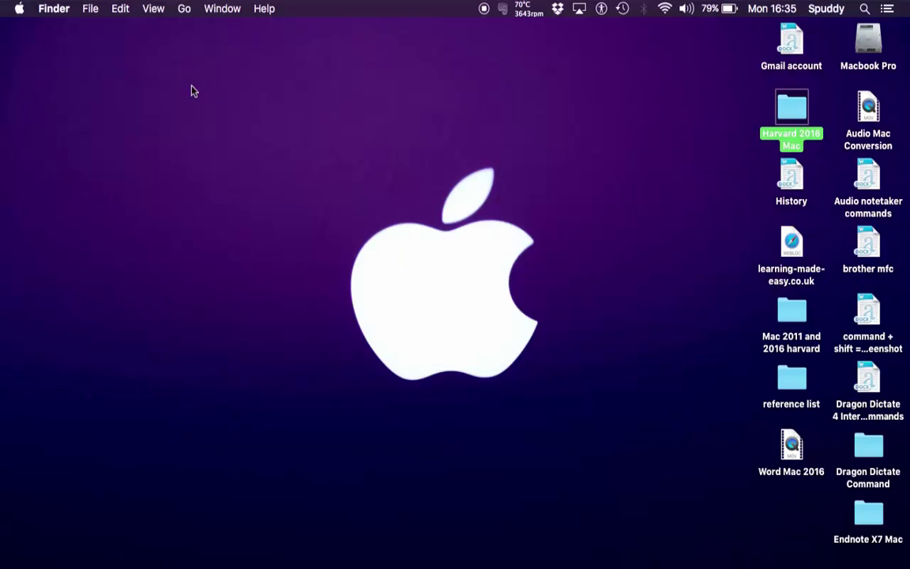
left_click(701, 539)
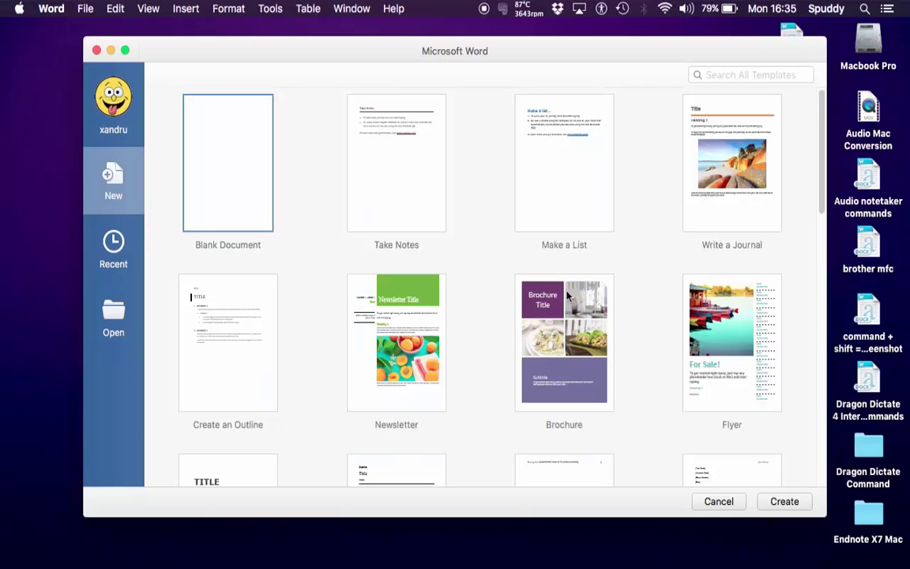
Step: Start a blank document with the text 'hello this a quote' and open the citation style list
double_click(250, 169)
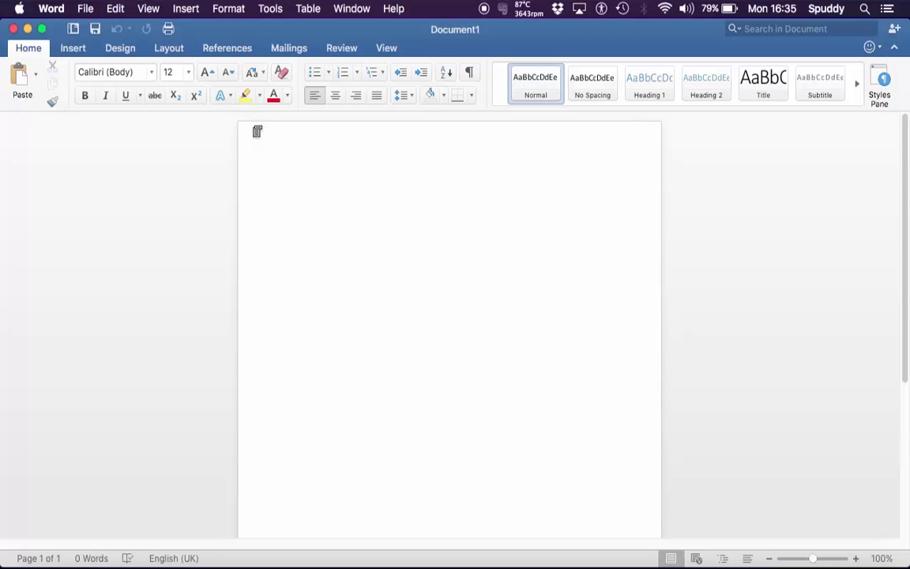
left_click(228, 49)
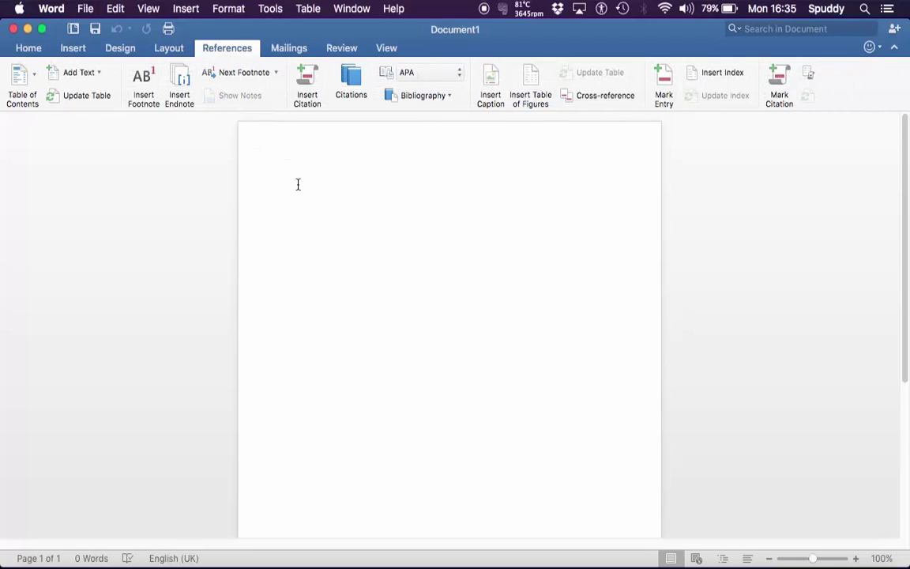
type("\"hello this a quote")
type("\"")
left_click(430, 73)
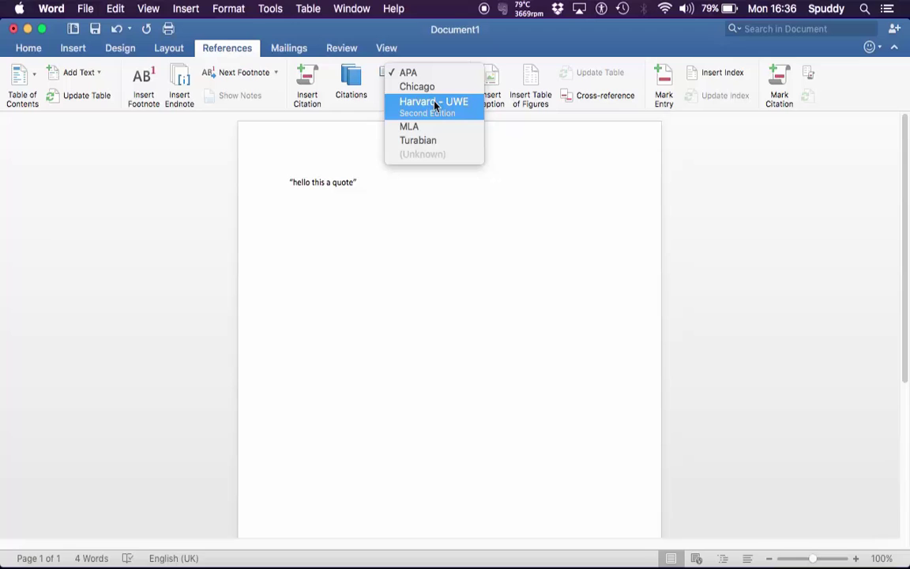
Step: Pick Harvard - UWE as the citation style and begin a new citation source
left_click(434, 105)
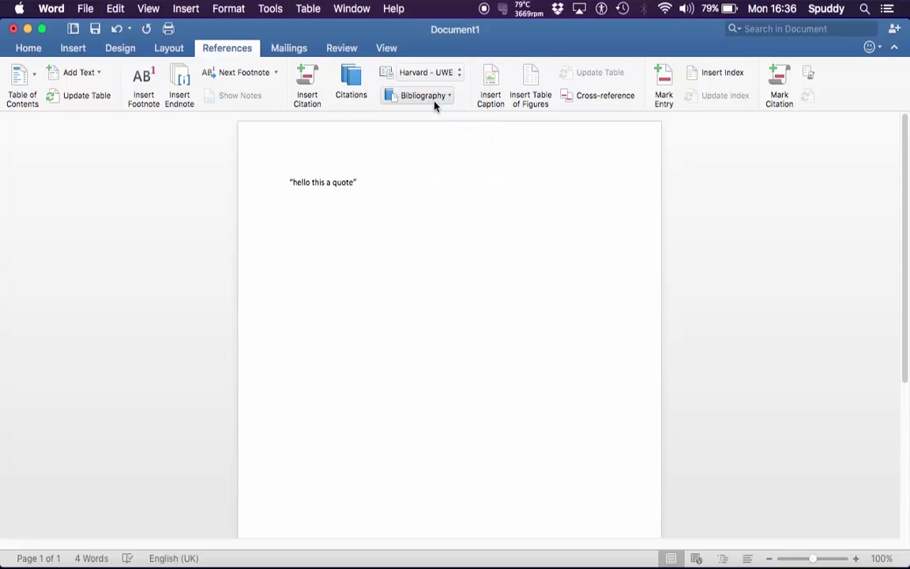
left_click(313, 93)
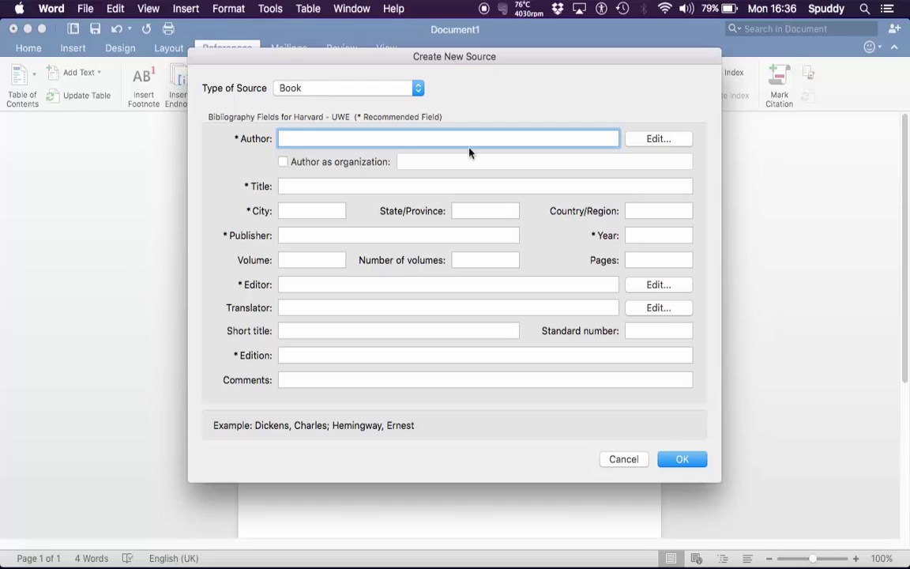
left_click(651, 138)
Step: Enter the author's surname and first name for the new Book source
key("Tab")
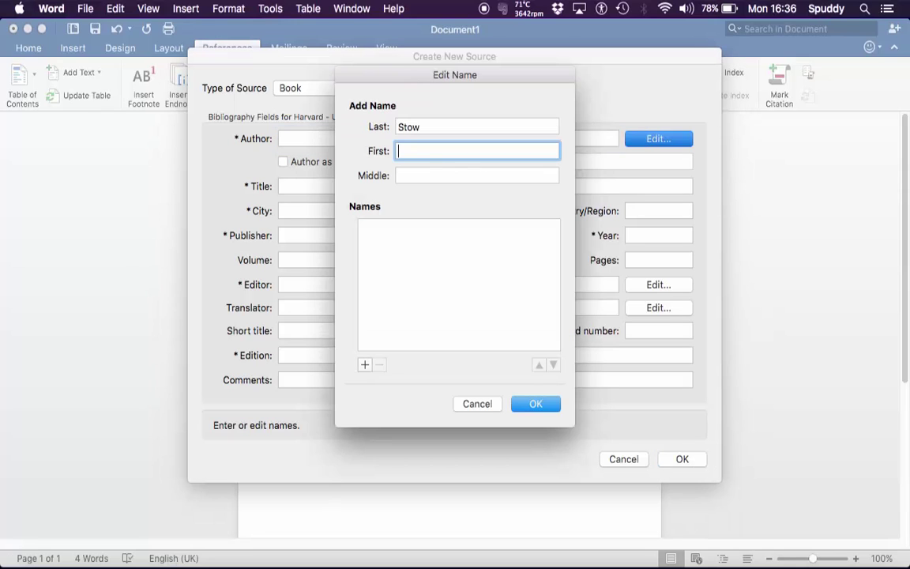
left_click(415, 243)
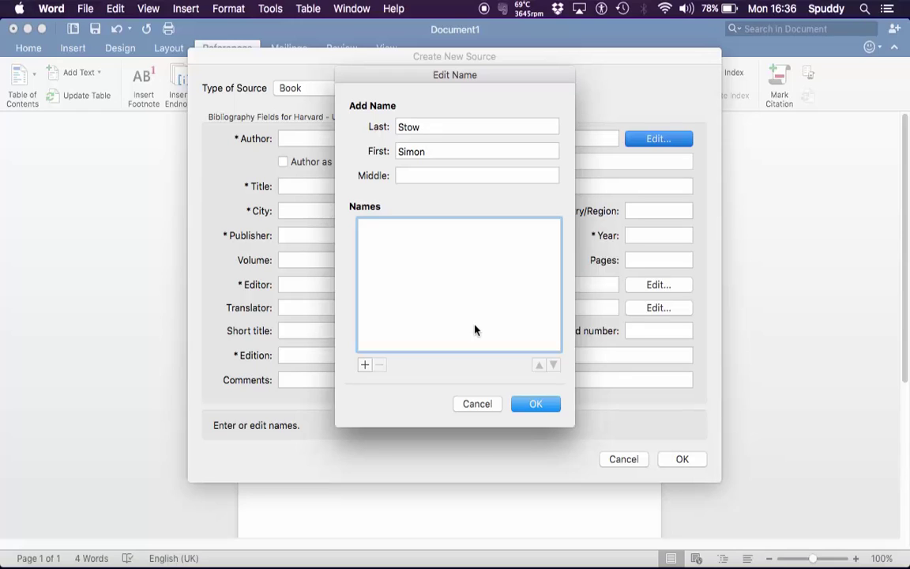
left_click(366, 365)
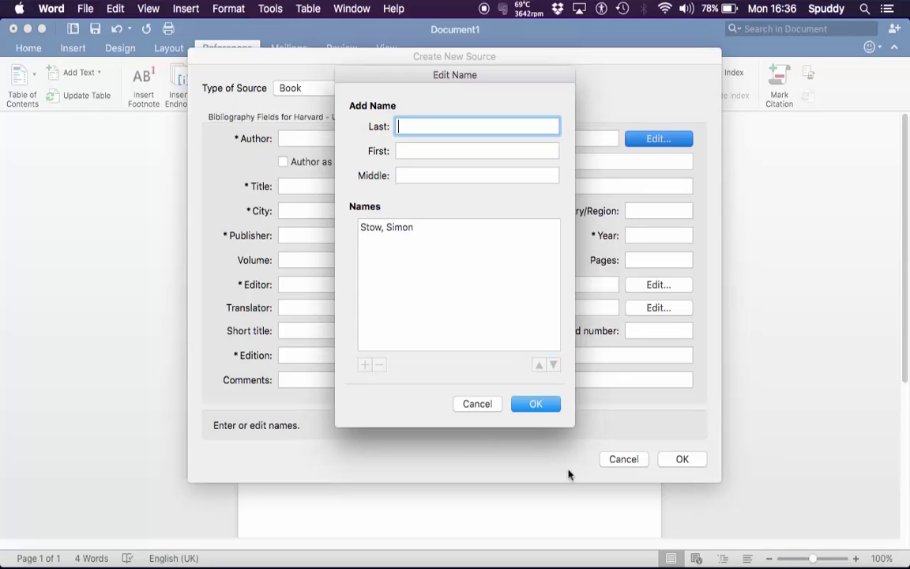
left_click(536, 404)
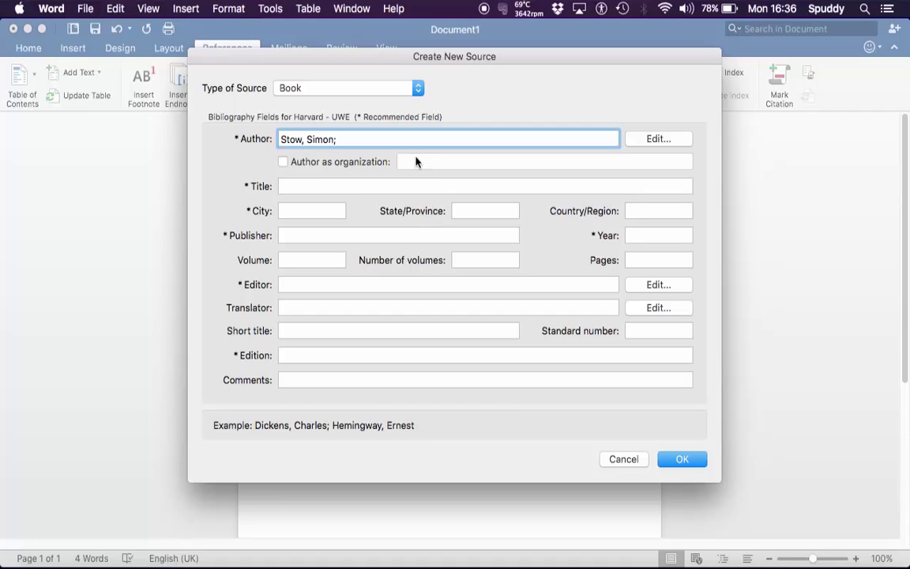
Step: Fill in title 'This a made up book', city London, publisher Pearson and year 2009
left_click(311, 186)
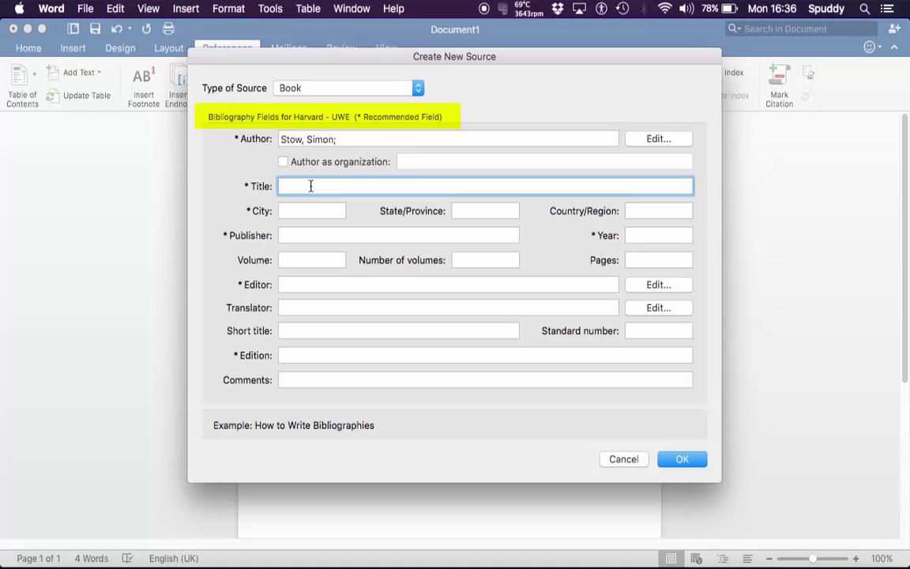
type("This a made up book")
key("Tab")
type("London")
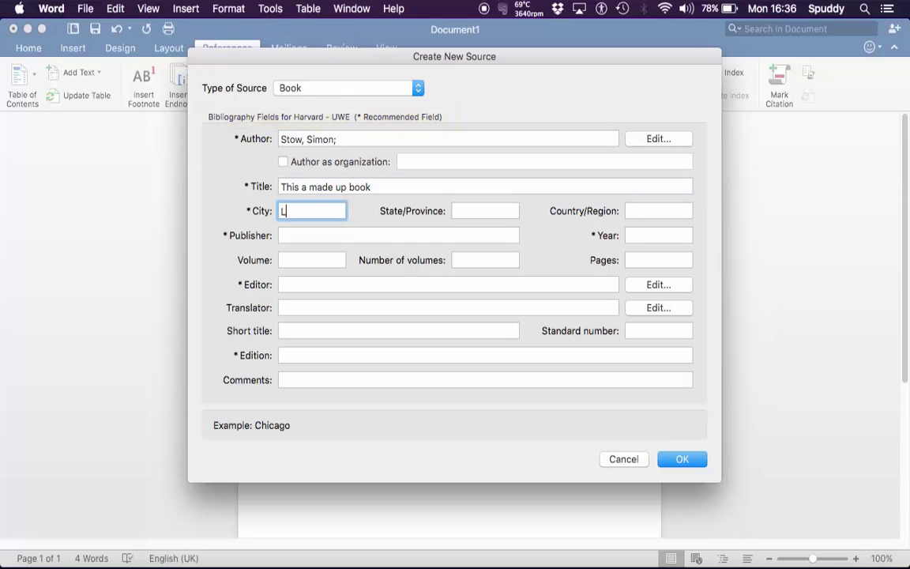
key("Tab")
key("Tab")
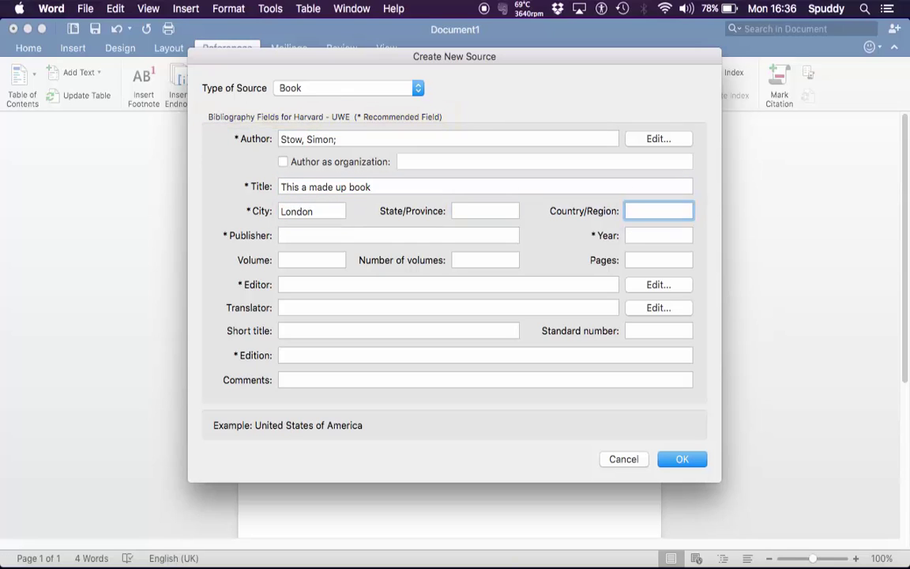
key("Tab")
type("Pearson")
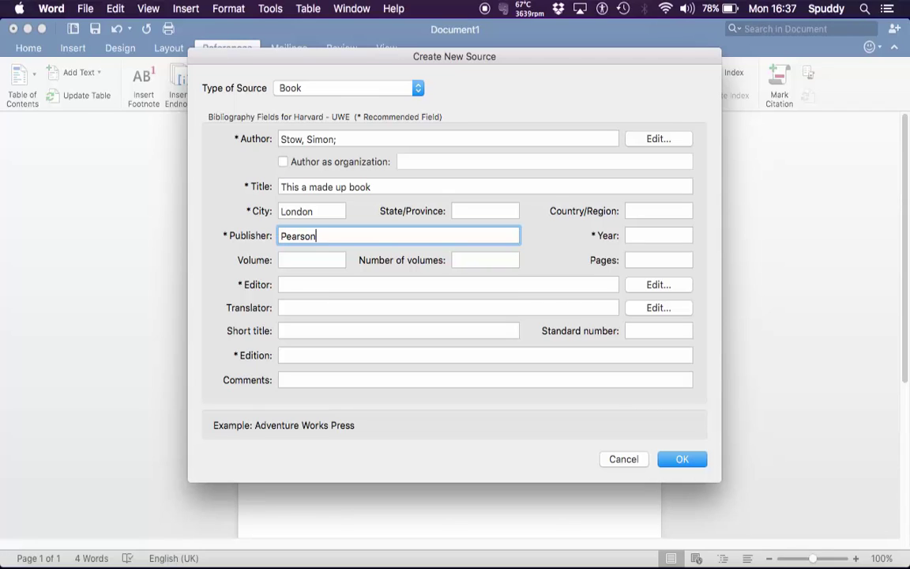
key("Tab")
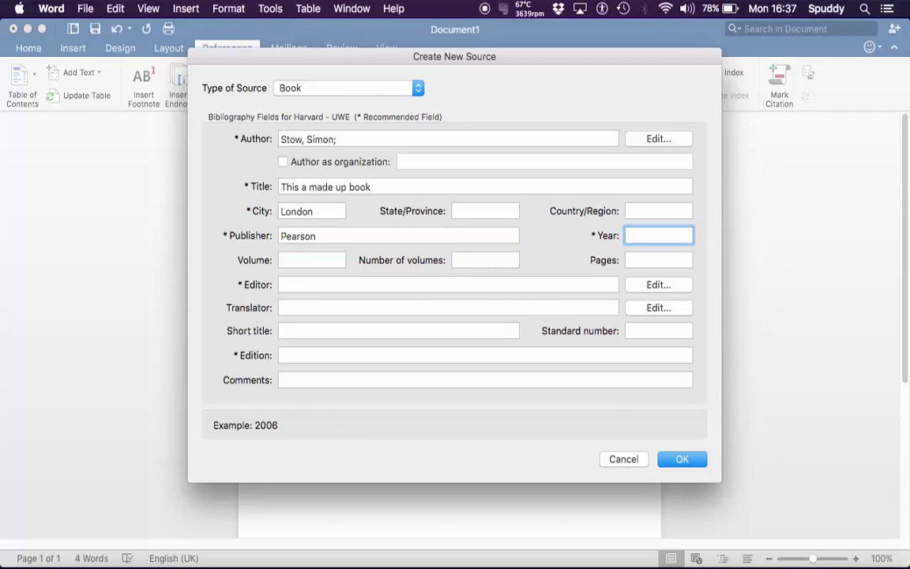
type("2009")
key("Tab")
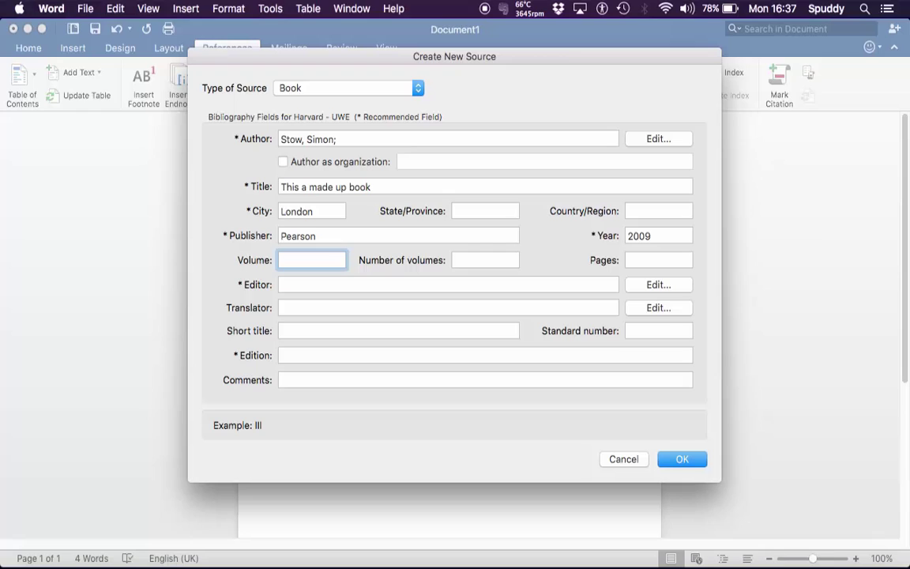
key("Tab")
key("Tab")
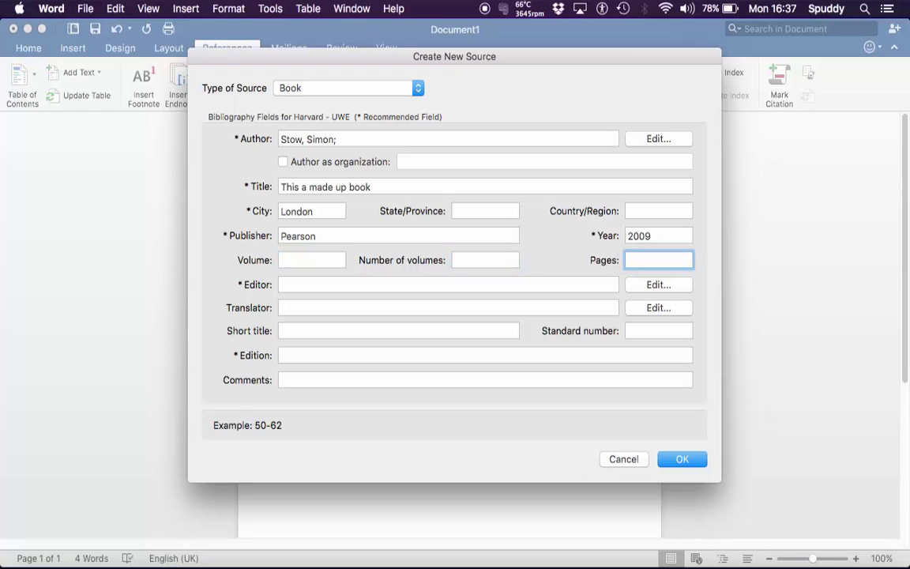
key("Tab")
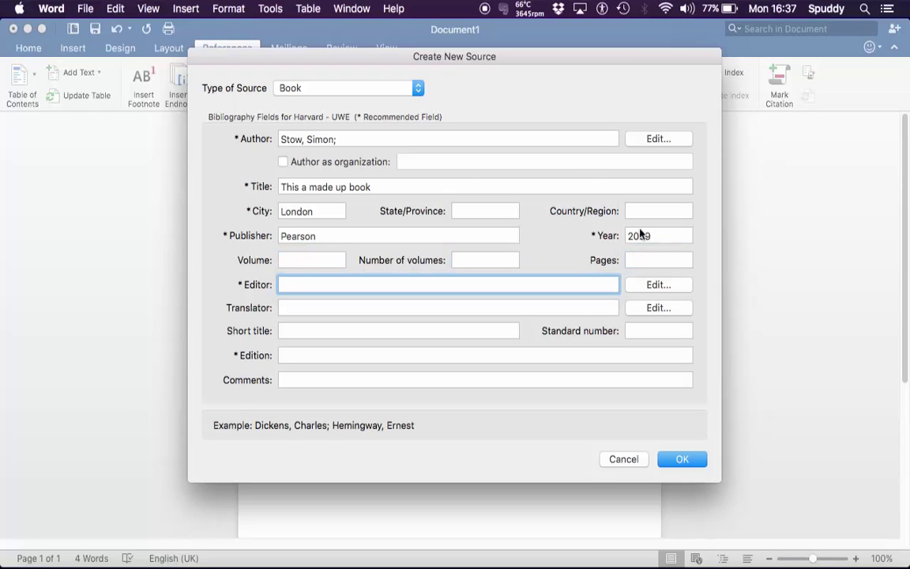
Step: Add the editor's surname and first name and set the edition to 3rd Edition
left_click(659, 286)
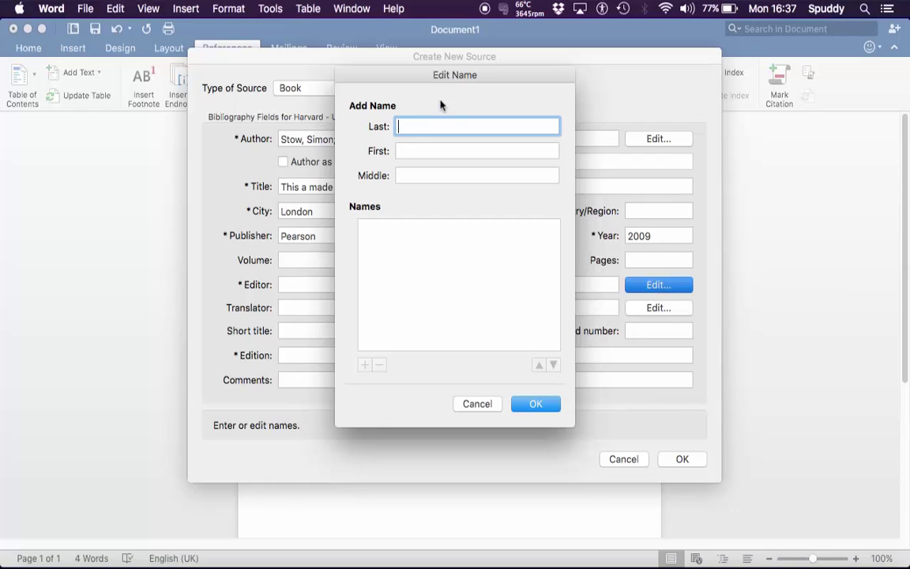
key("Tab")
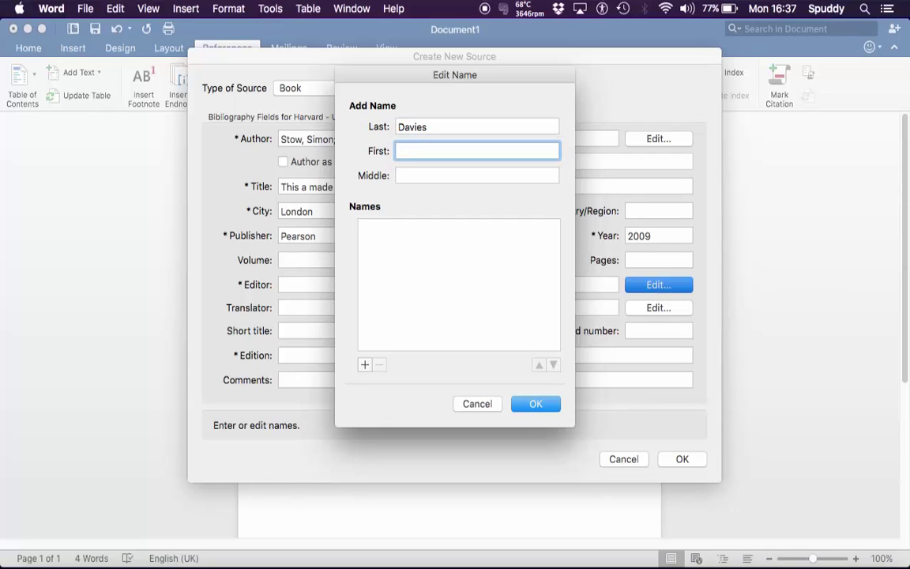
key("Tab")
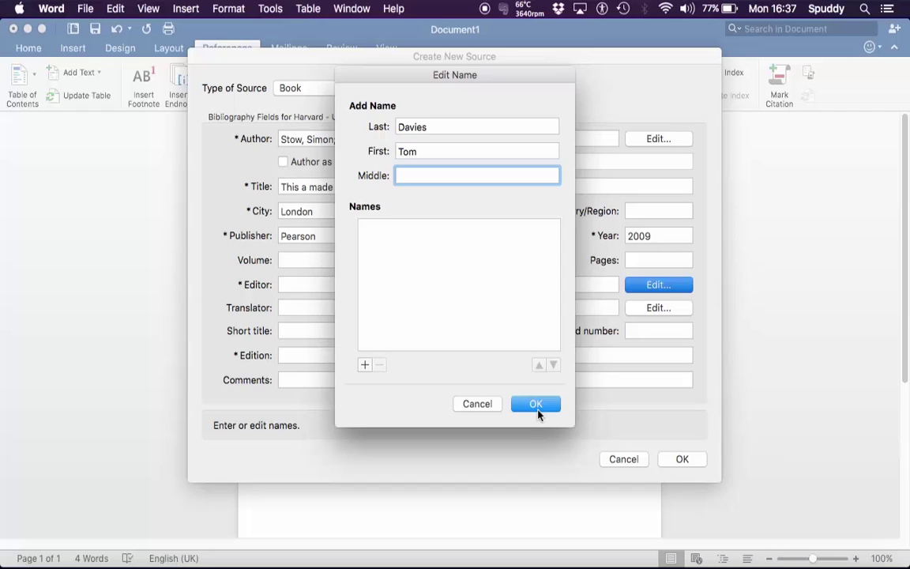
left_click(538, 411)
left_click(300, 357)
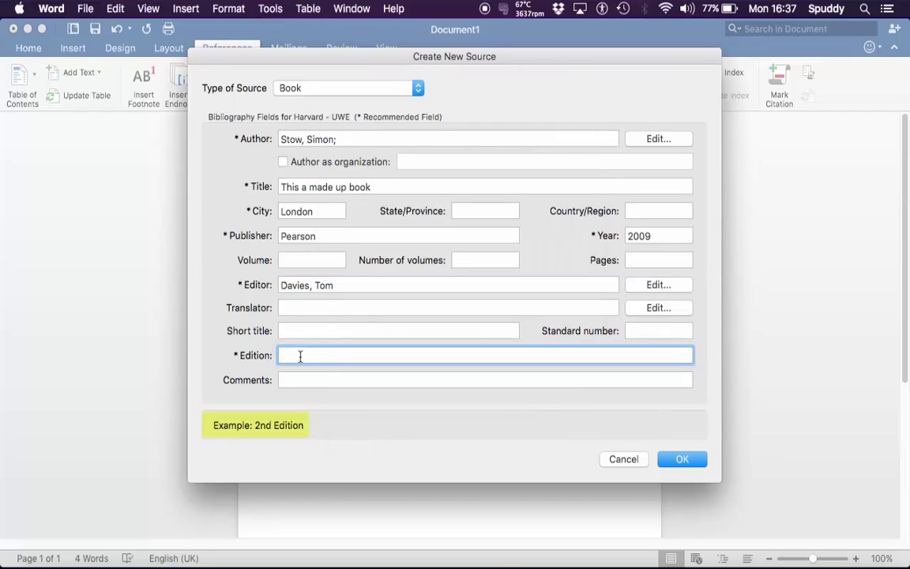
type("tion")
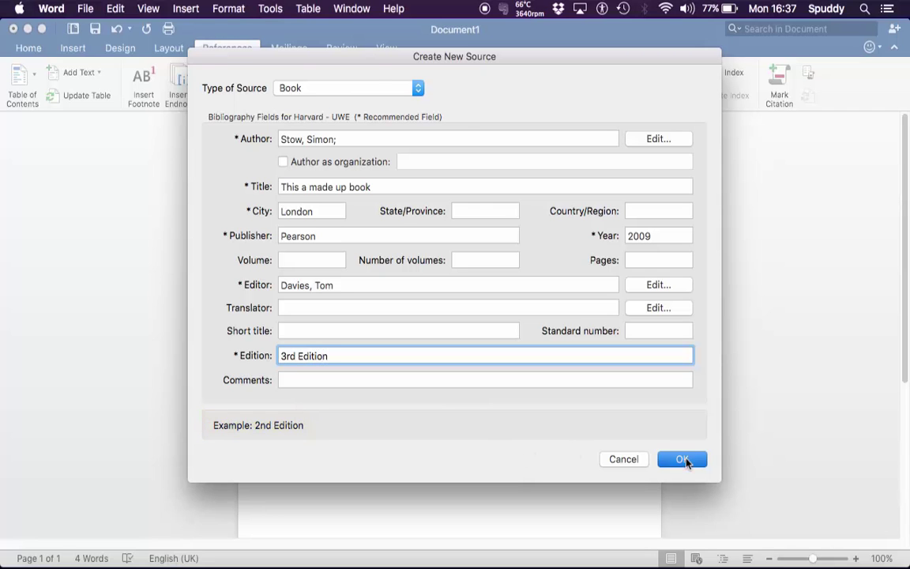
Step: Insert the citation after the quote and edit it to add page 56
left_click(684, 460)
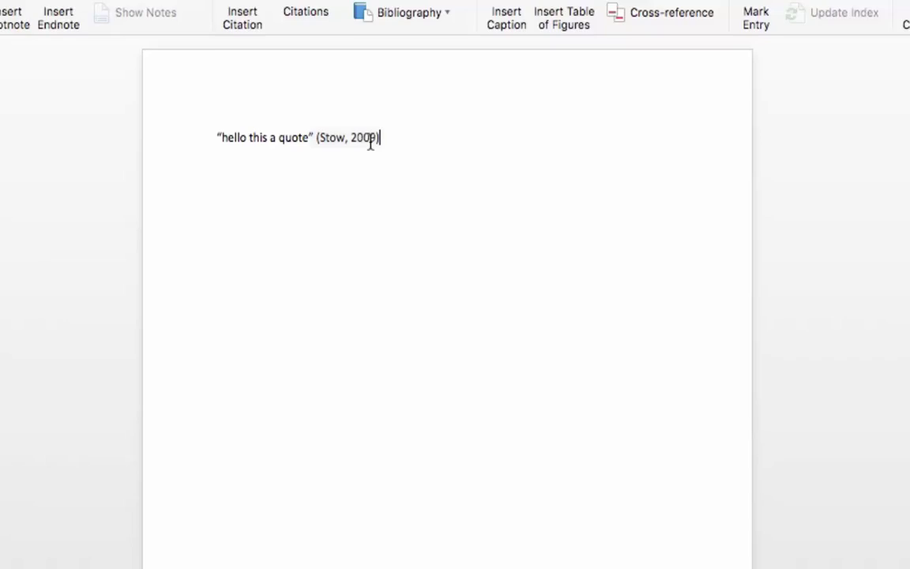
left_click(388, 170)
left_click(383, 123)
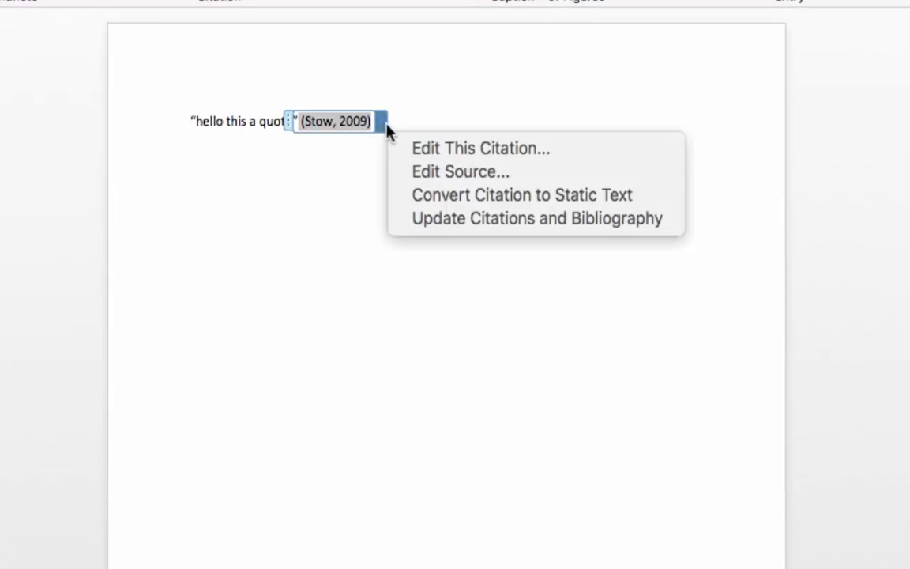
left_click(433, 154)
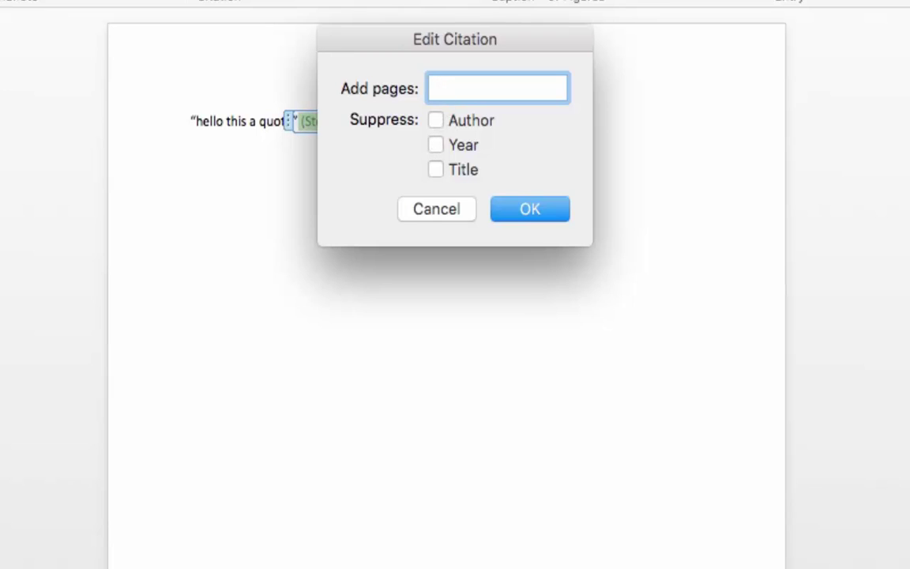
type("56")
key("Return")
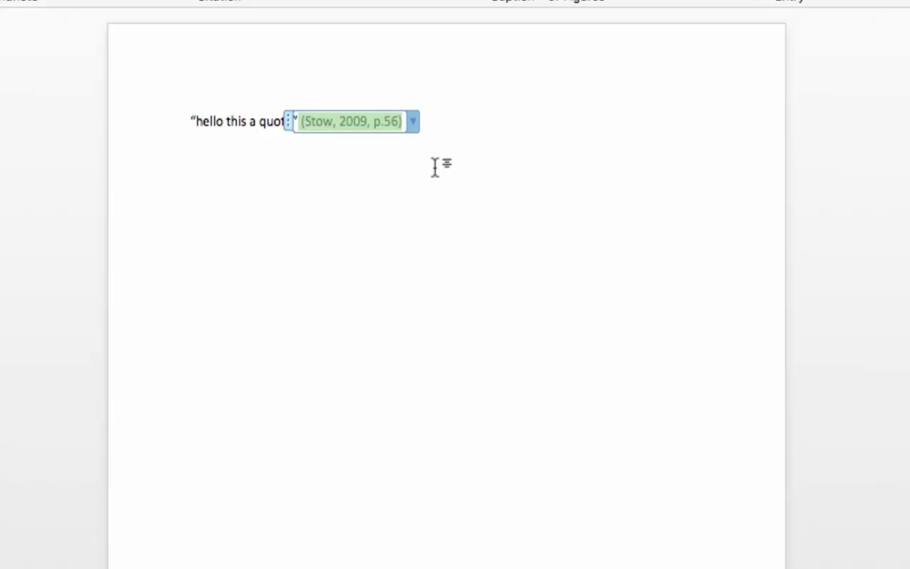
left_click(435, 167)
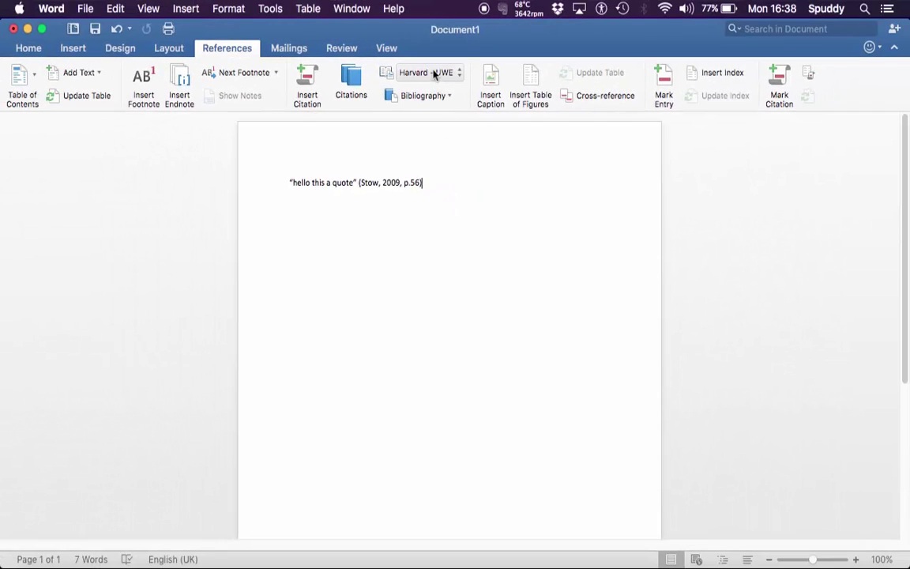
Step: Insert the built-in Bibliography below the quote, listing the Stow 2009 book entry
left_click(431, 95)
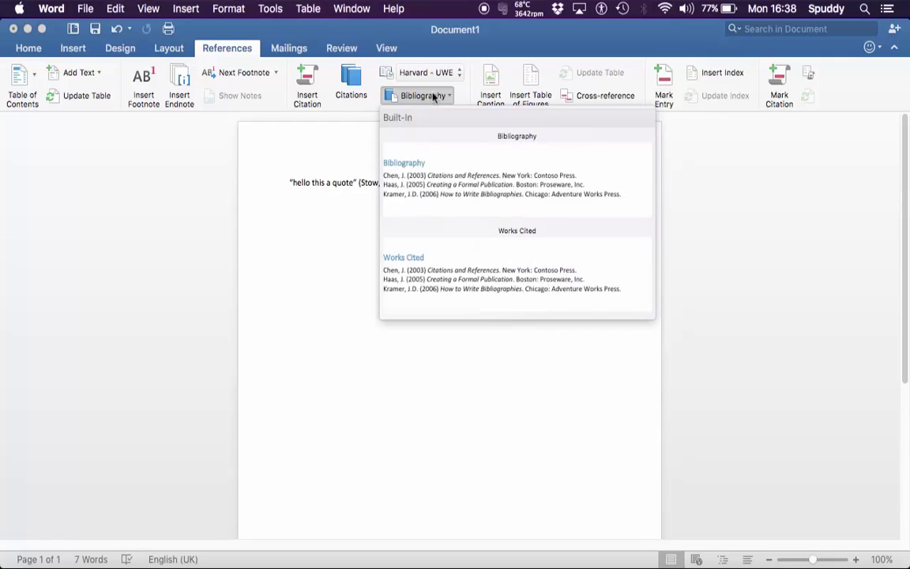
left_click(429, 177)
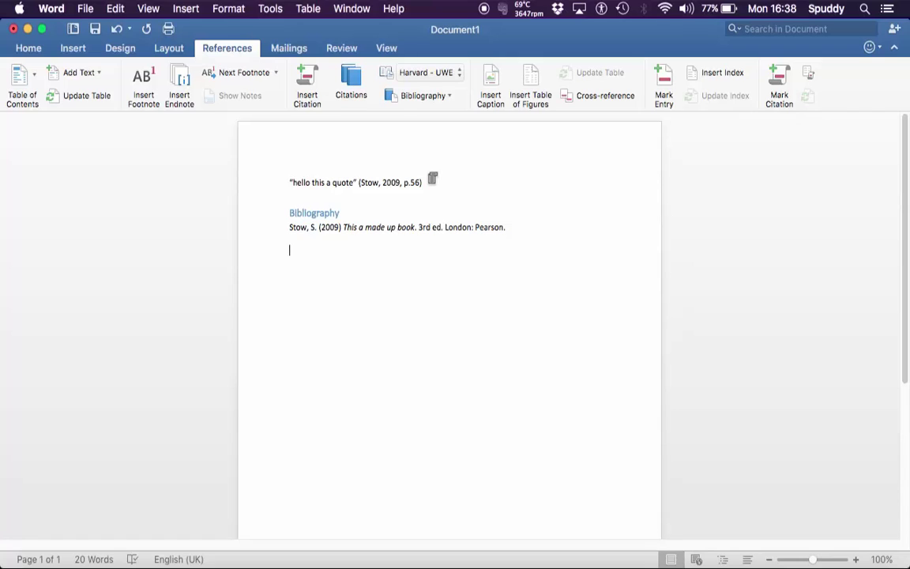
Step: Open the Citation Source Manager from the Stow citation and select the 2009 master-list sources
left_click(352, 81)
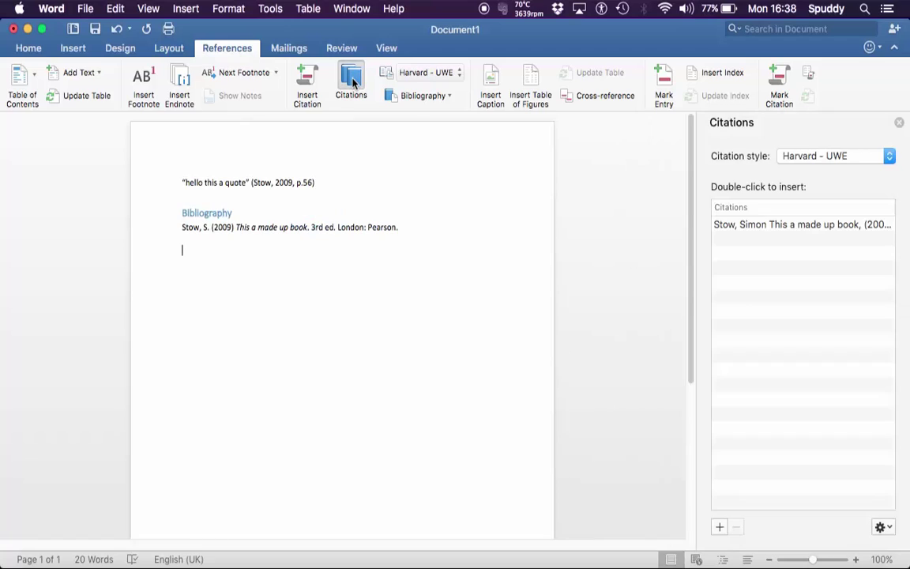
left_click(793, 227)
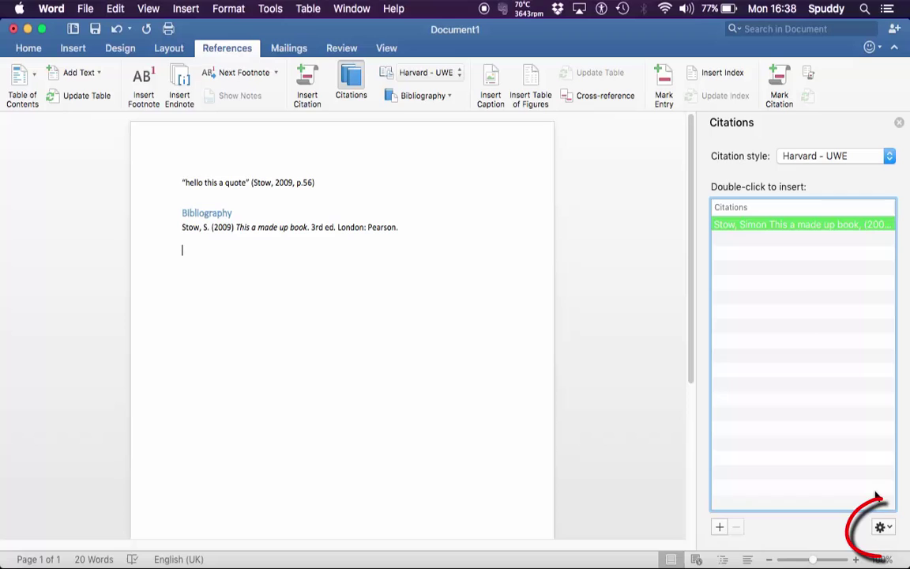
left_click(885, 528)
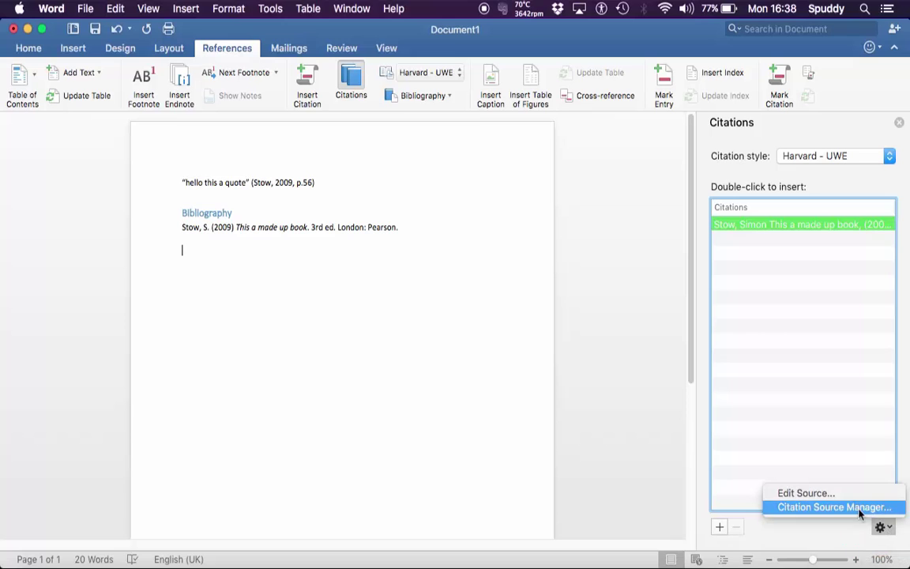
left_click(856, 507)
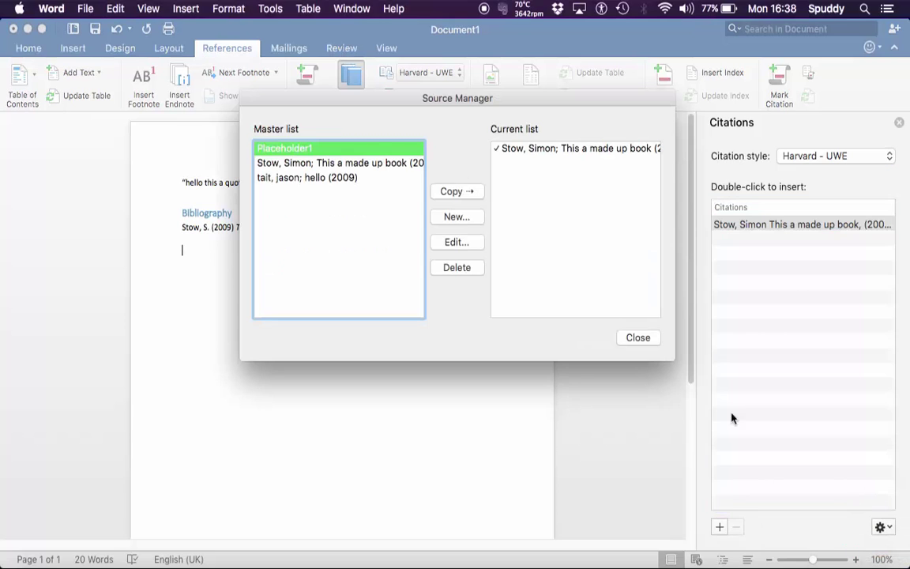
left_click(322, 165)
left_click(316, 178)
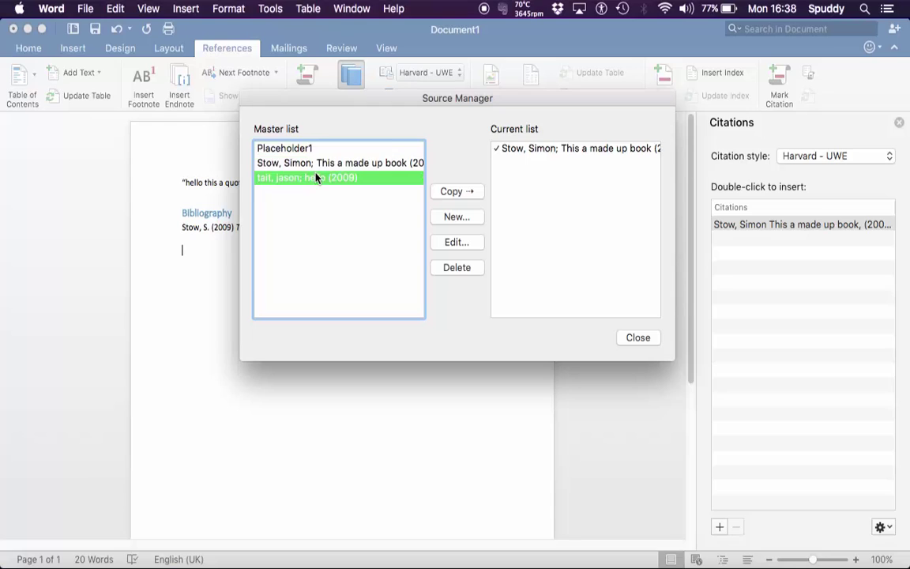